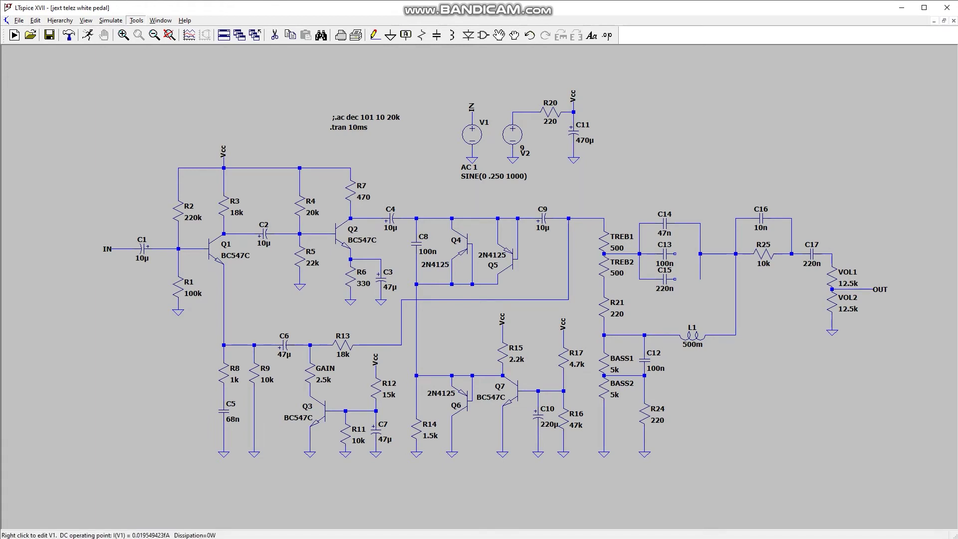
- Keep V1's 250 mV, 1000 Hz sine source and run the 10 ms transient simulation
right_click(471, 134)
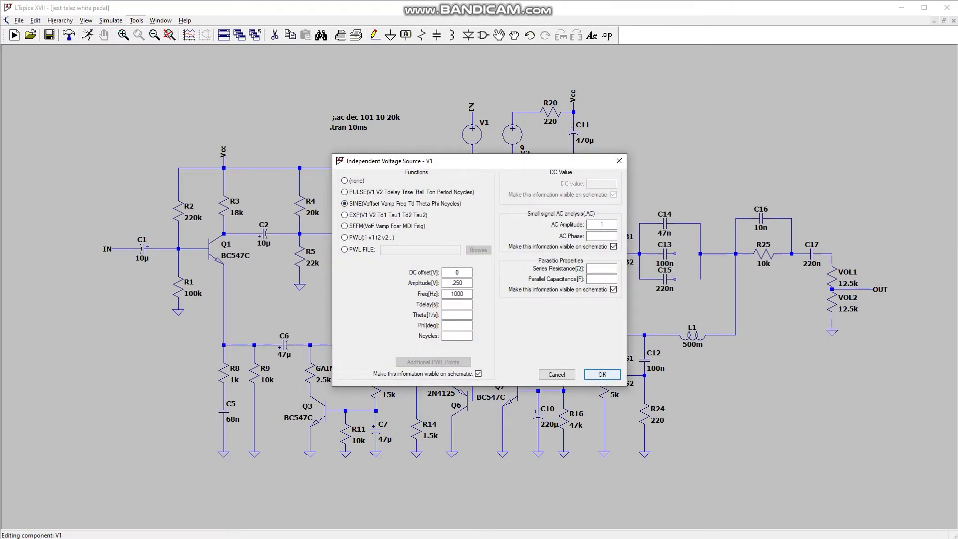
key("Return")
key("alt+s")
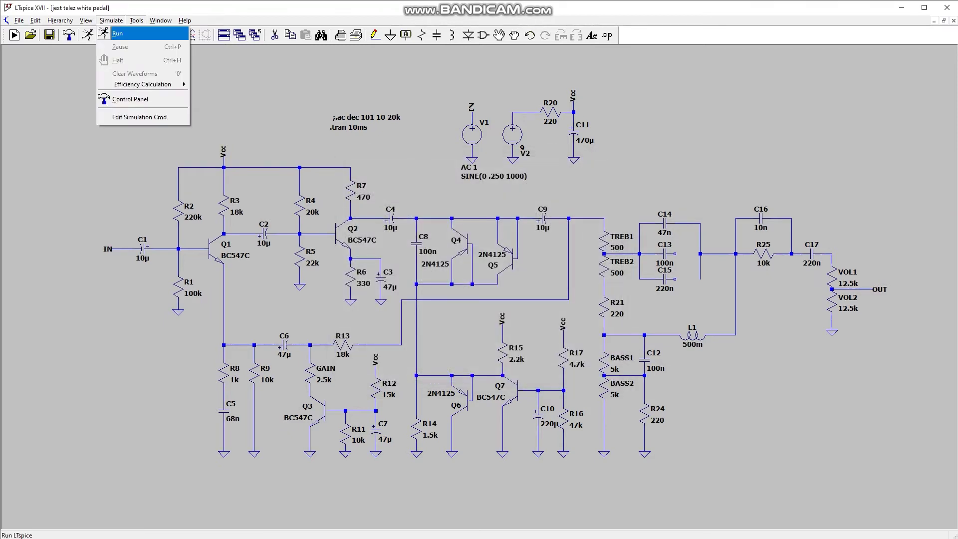
key("Return")
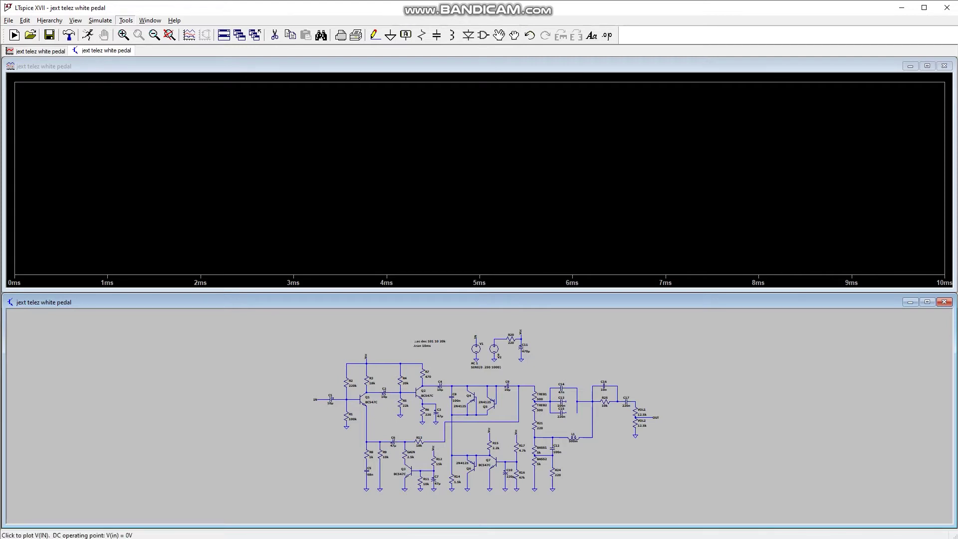
- Plot V(in) and V(out), then re-run the transient simulation to show the clipped output
left_click(322, 399)
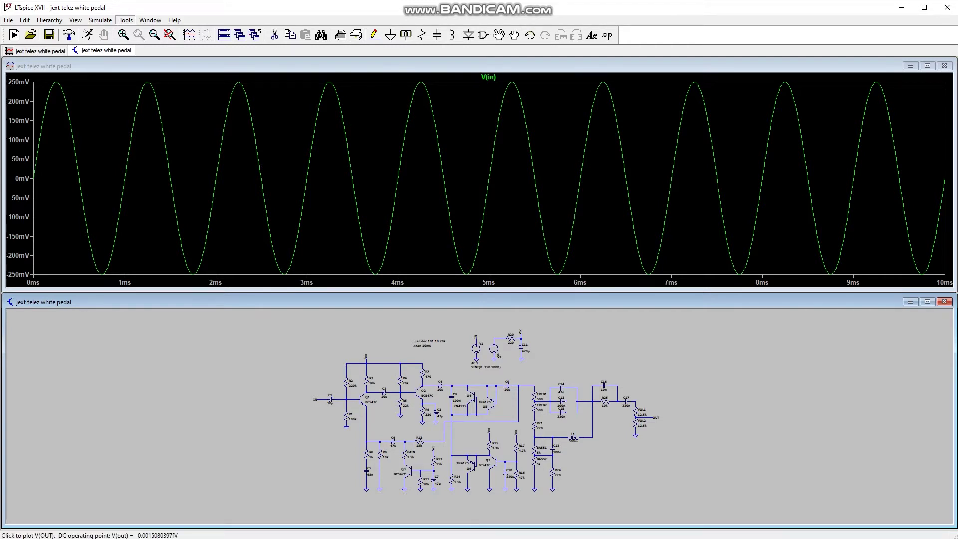
left_click(650, 416)
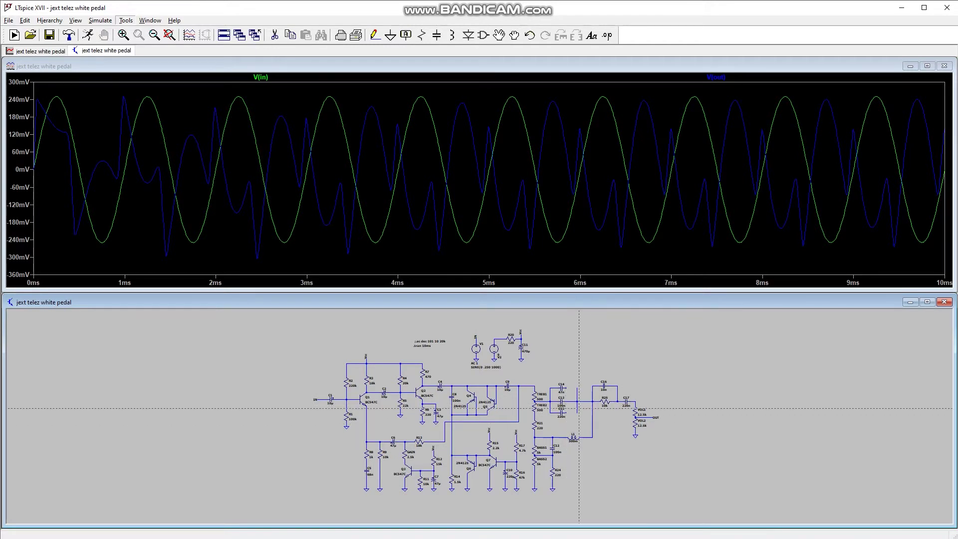
left_click(101, 20)
left_click(108, 31)
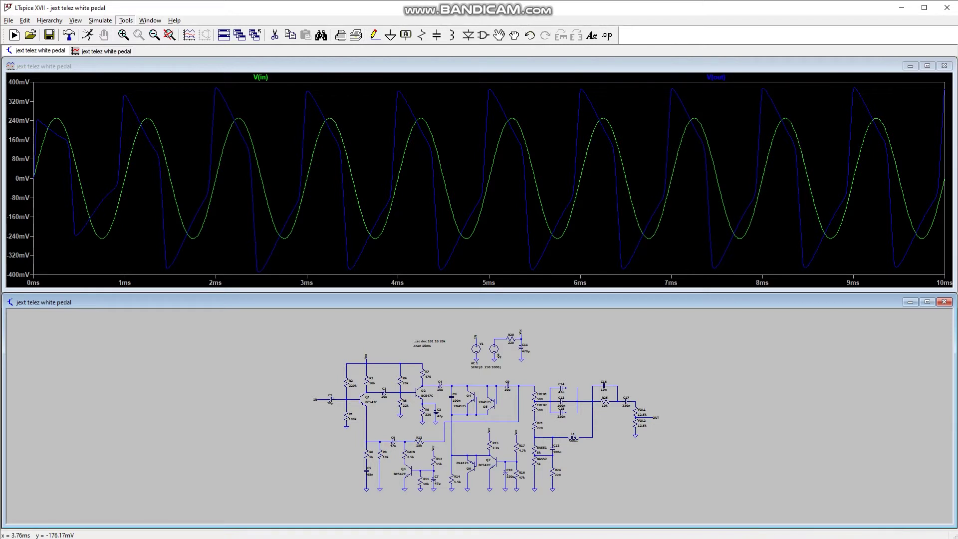
- Set the GAIN potentiometer to 100 and re-run the simulation
right_click(405, 456)
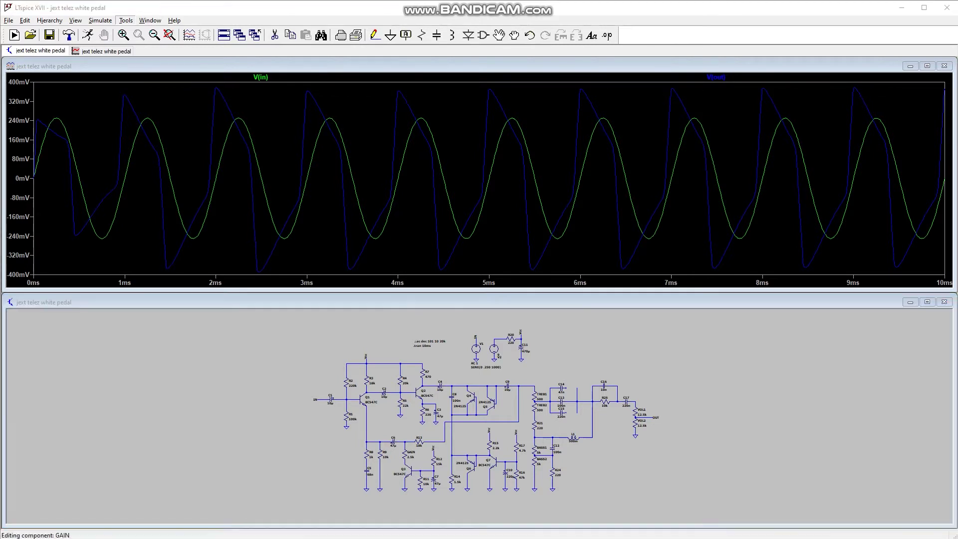
type("100")
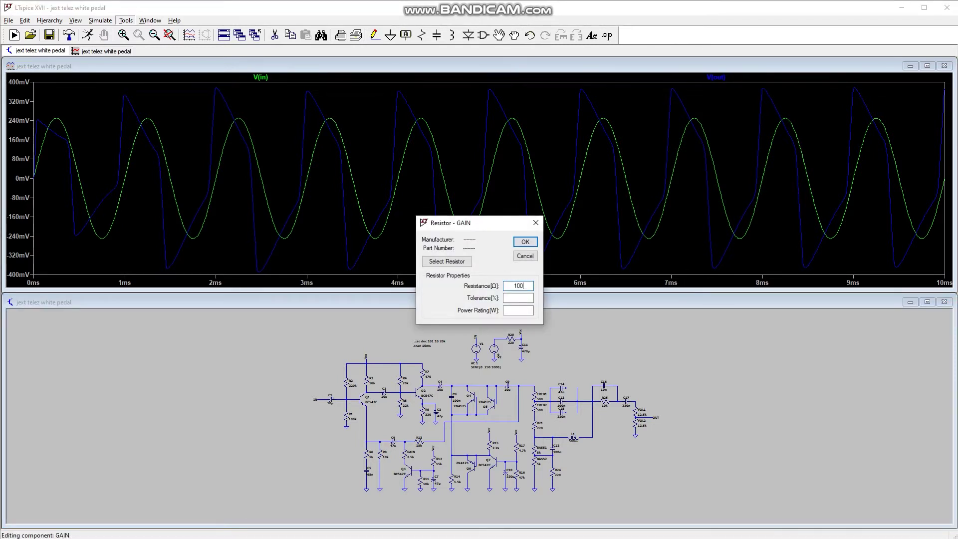
key("Return")
left_click(101, 20)
left_click(107, 33)
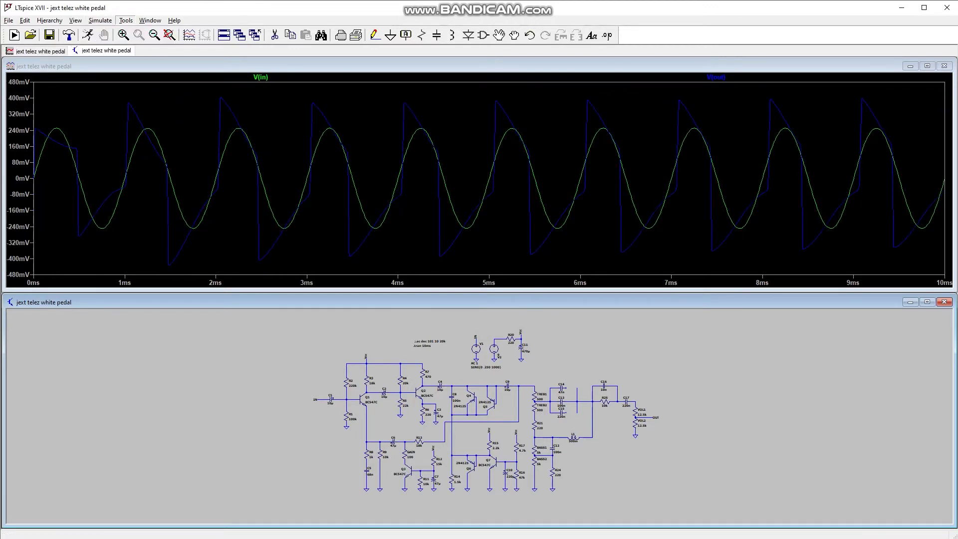
- Restore the GAIN potentiometer to 2.5k
right_click(405, 455)
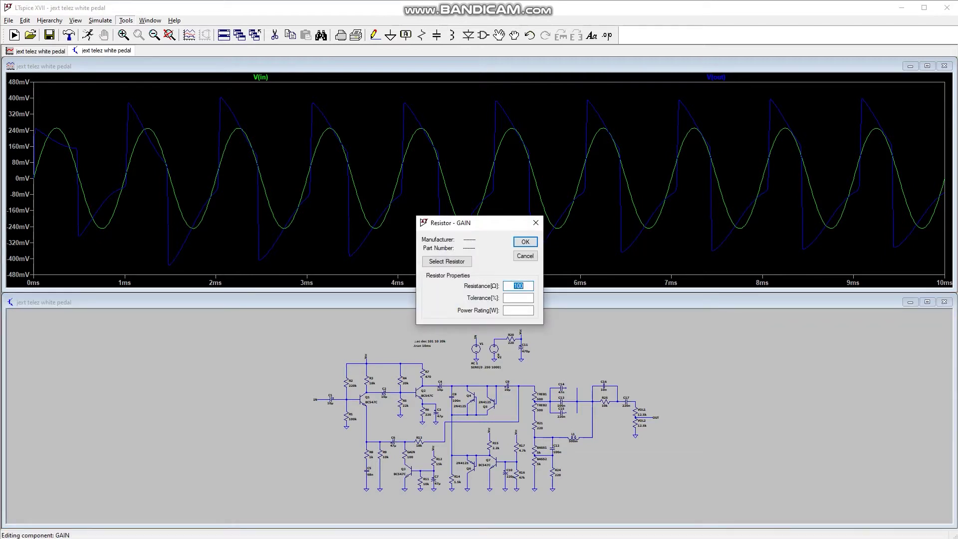
type("2.5k")
key("Return")
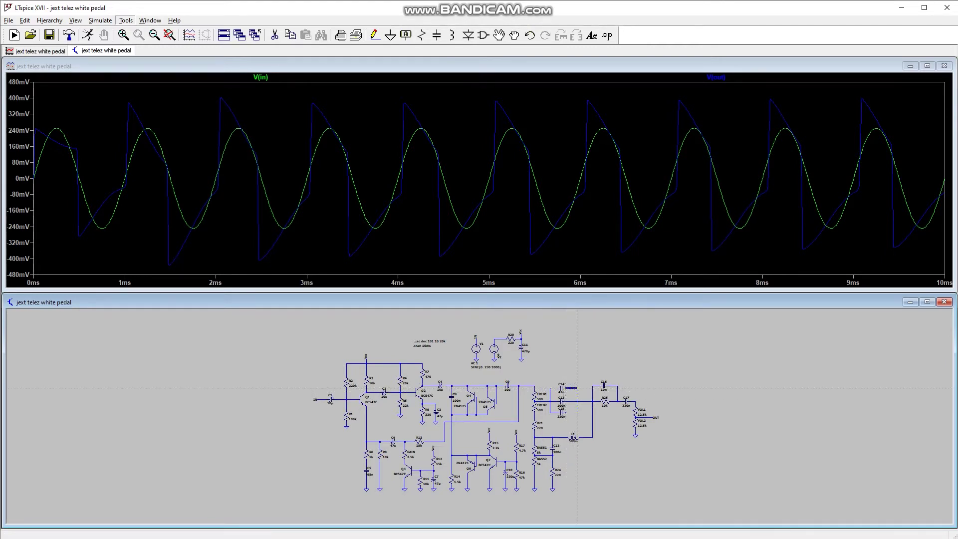
- Connect the loose C14 wire to the vertical wire and re-run the simulation
left_click(577, 388)
key("Escape")
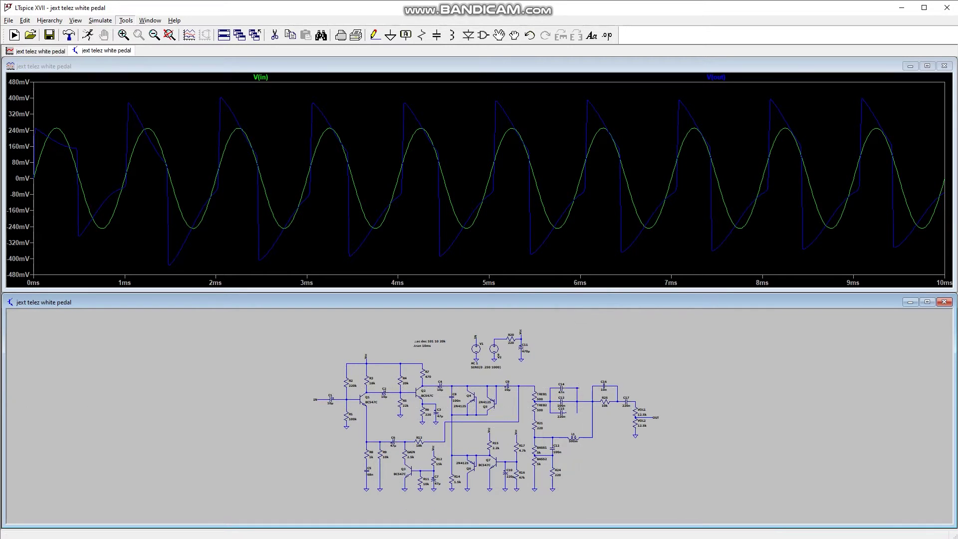
left_click(101, 20)
left_click(107, 31)
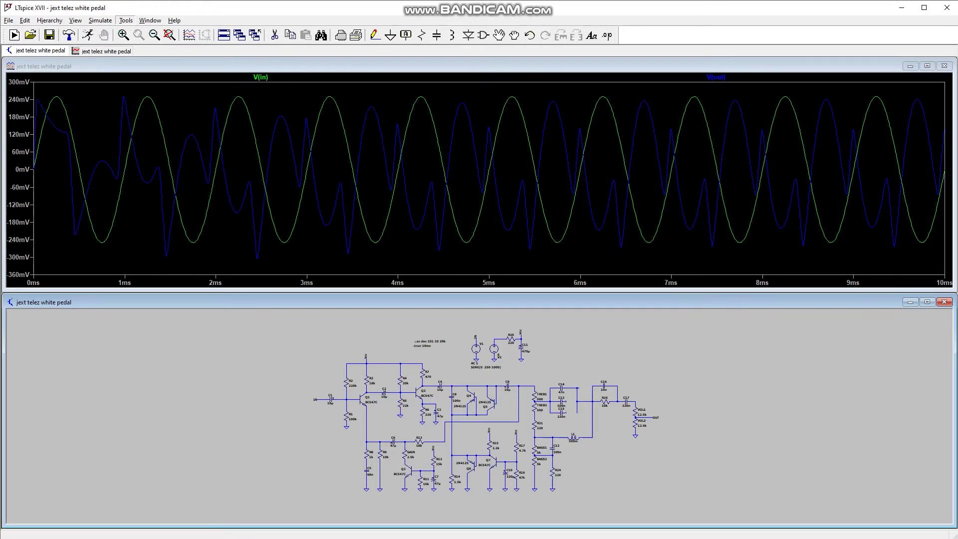
scroll(542, 385, "up", 3)
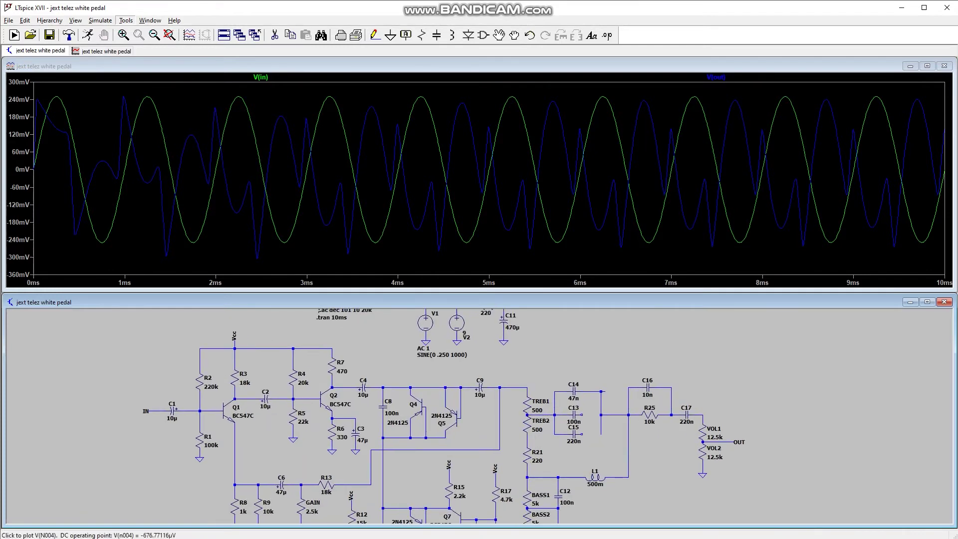
scroll(480, 421, "up", 1)
left_click_drag(480, 421, 517, 384)
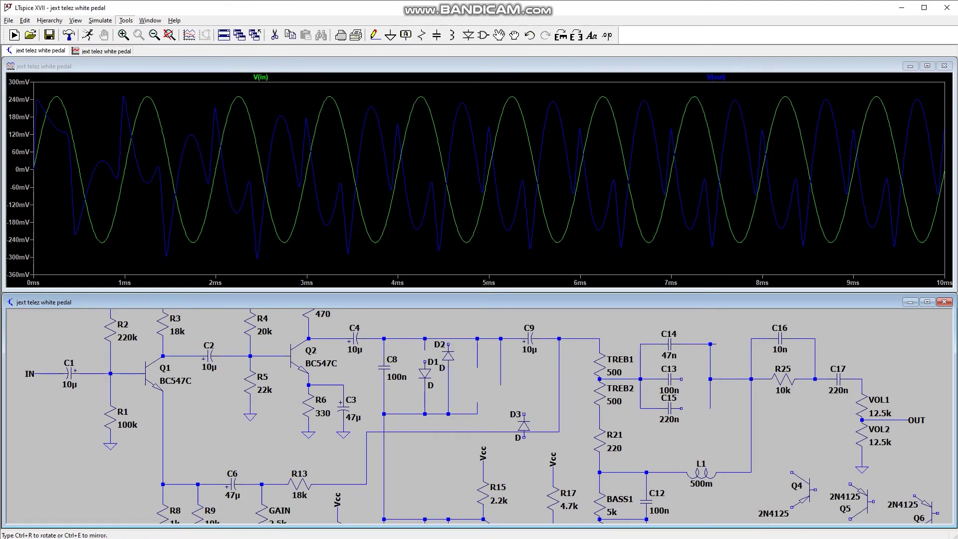
key("Escape")
left_click_drag(519, 419, 513, 335)
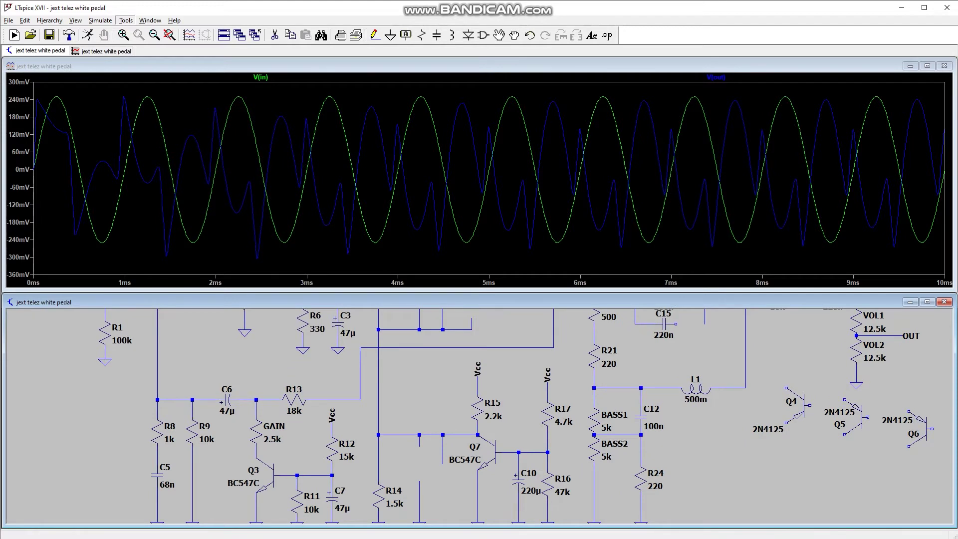
key("d")
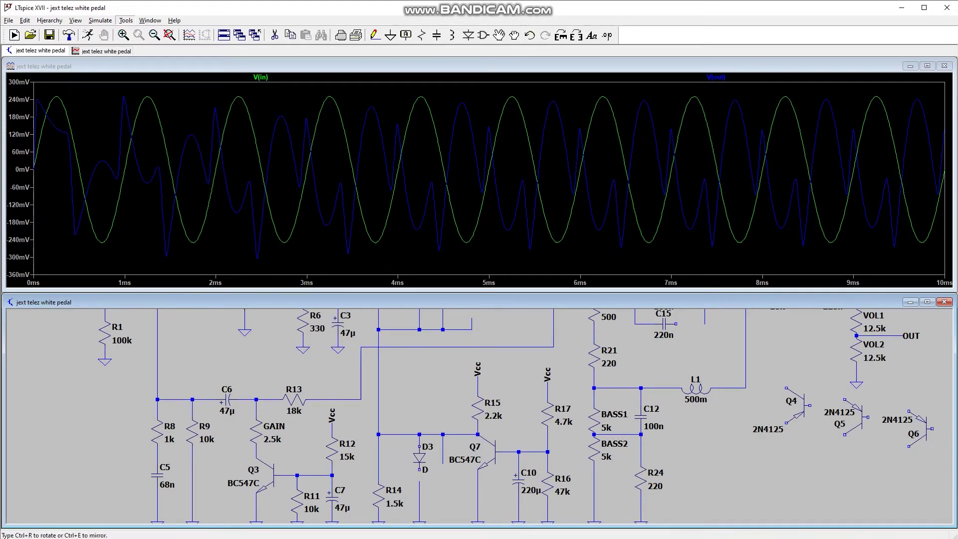
key("ctrl+r")
key("ctrl+r")
left_click(419, 469)
key("Escape")
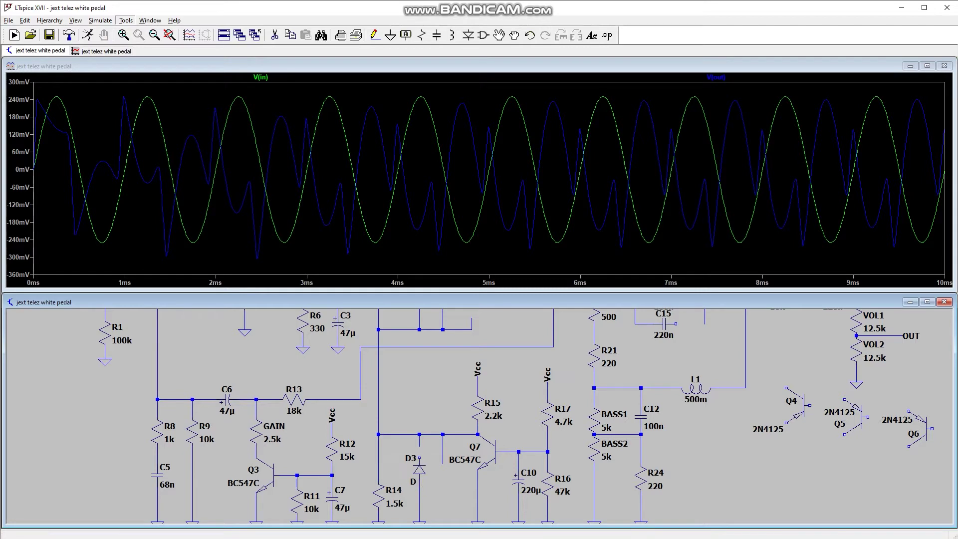
key("F3")
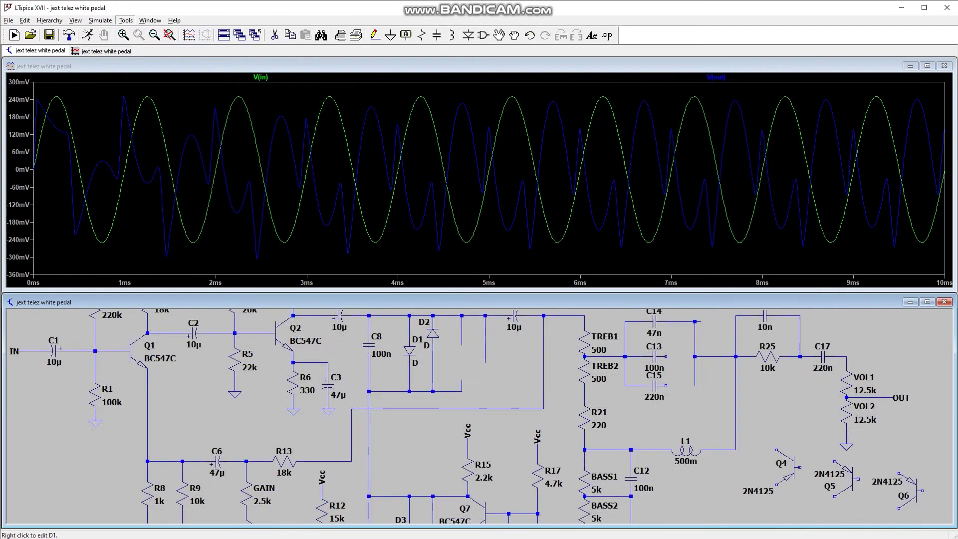
right_click(409, 351)
left_click(517, 254)
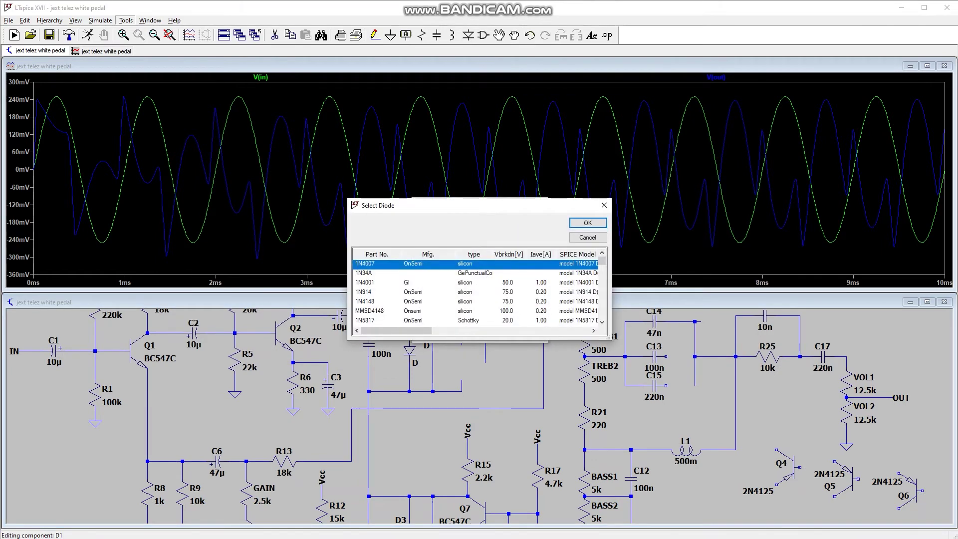
left_click(380, 300)
left_click(588, 223)
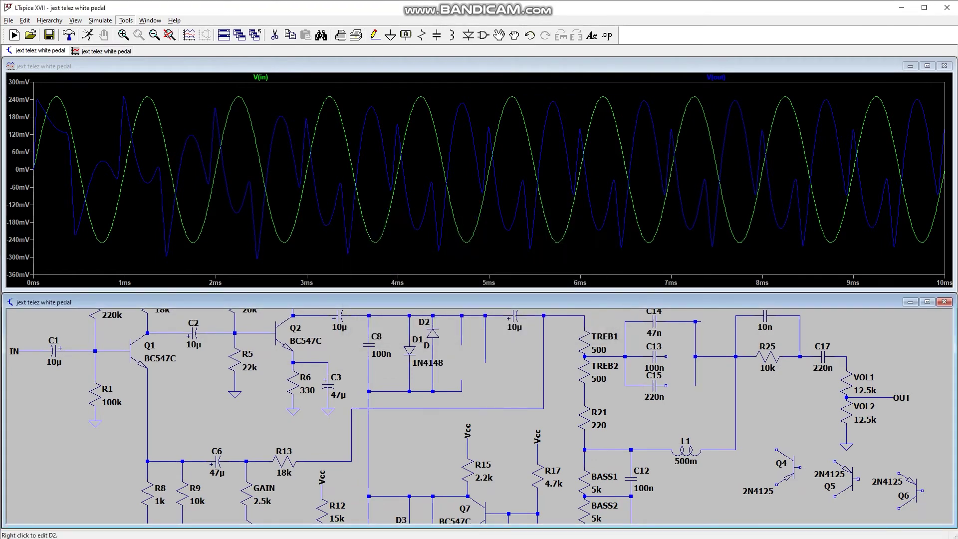
right_click(433, 329)
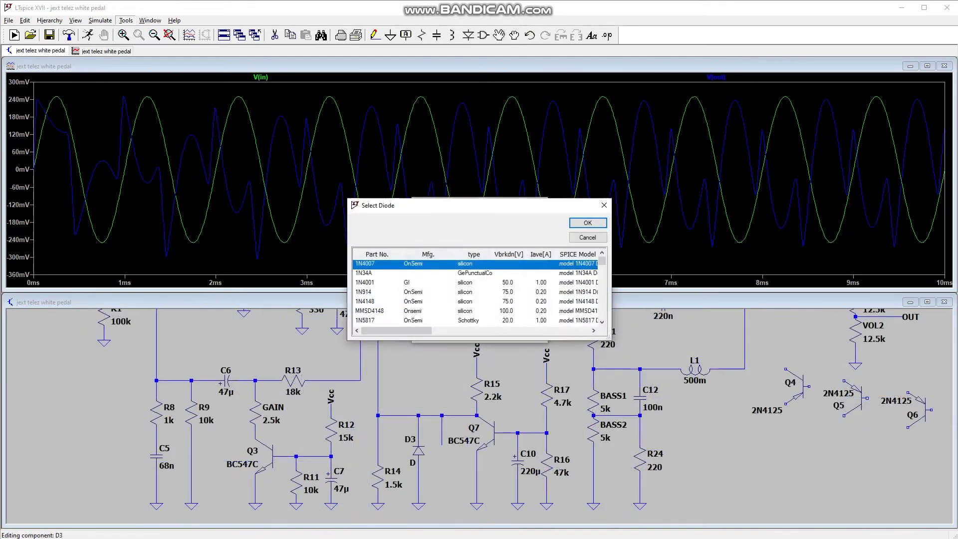
left_click(380, 301)
left_click(587, 223)
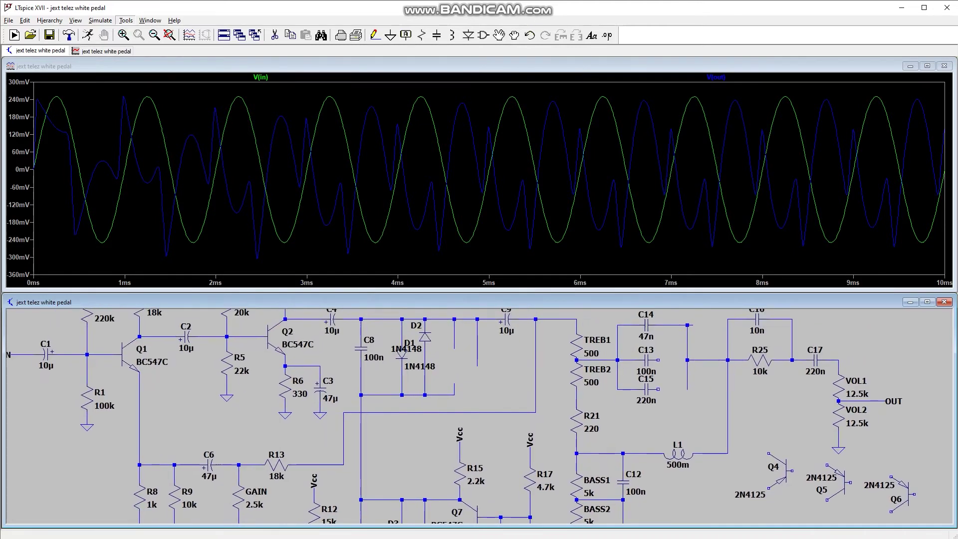
left_click(101, 20)
- Re-run the transient simulation so the V(out) trace redraws
left_click(107, 33)
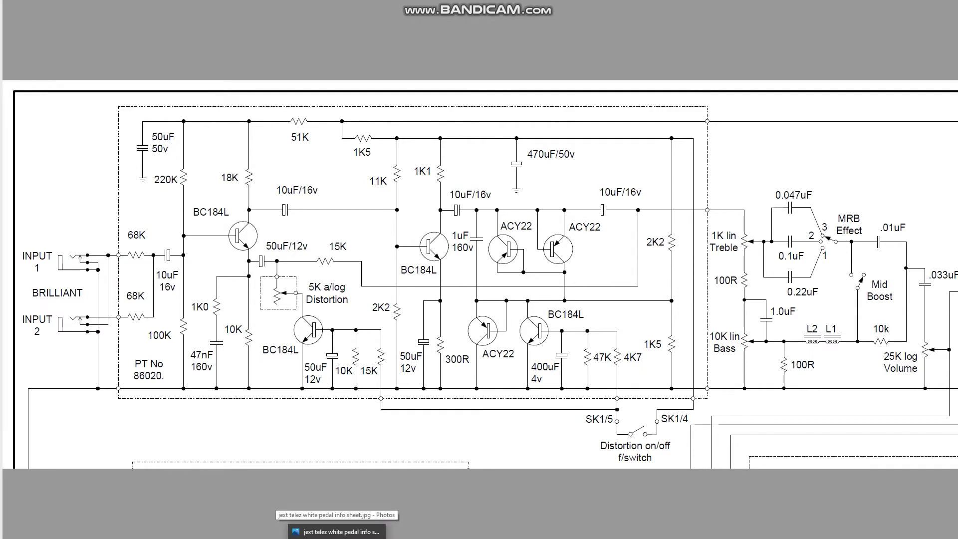
- Switch from the Photos circuit image back to the LTspice pedal schematic
left_click(337, 531)
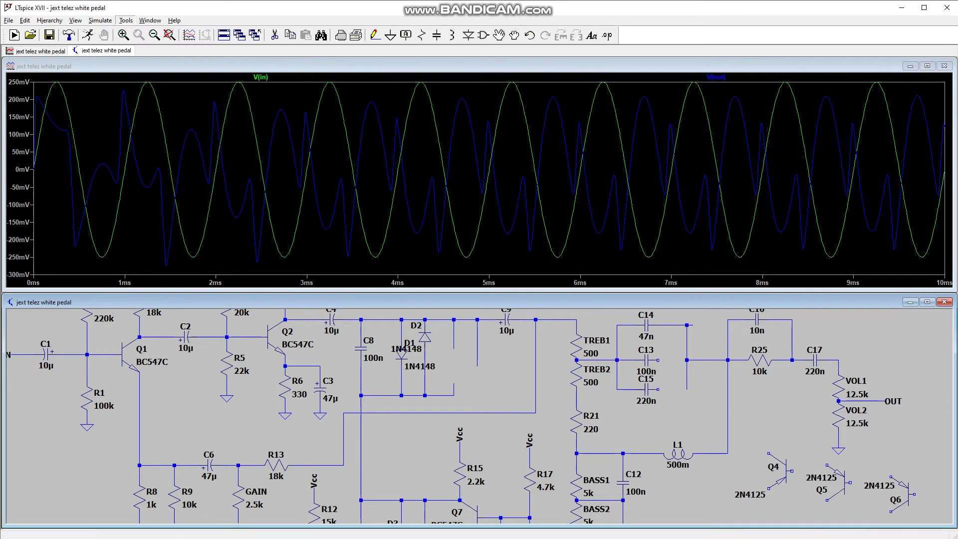
- Change diode D1 from 1N4148 to the 1N34A germanium model
right_click(420, 367)
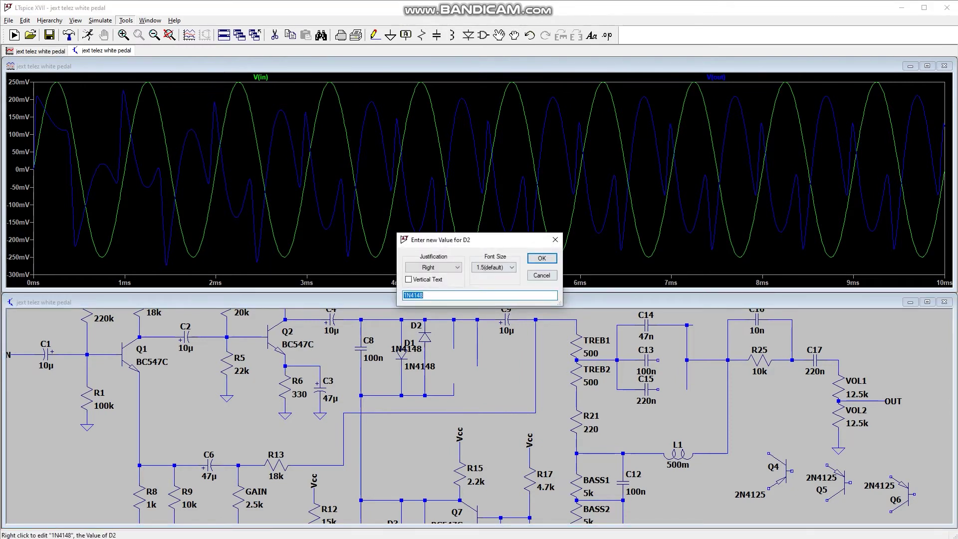
key("Escape")
right_click(401, 352)
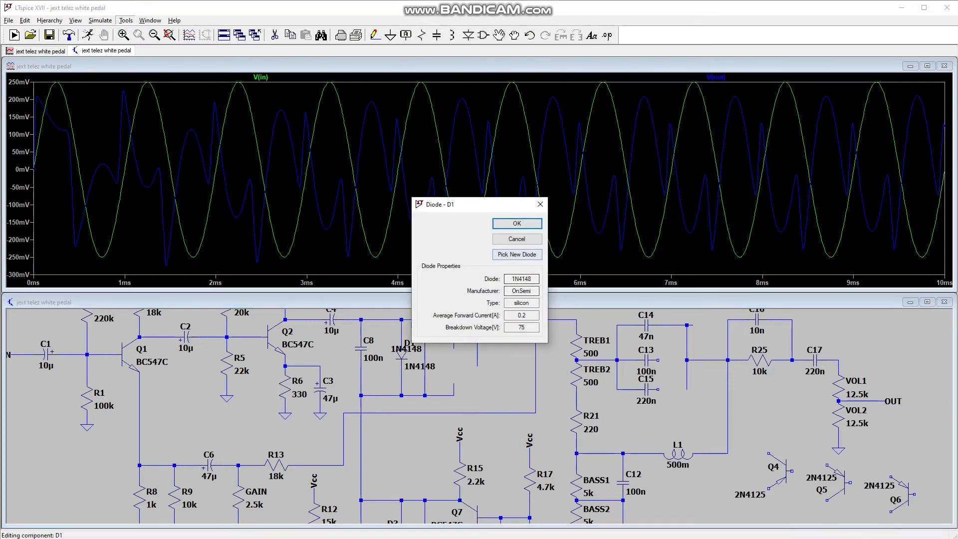
left_click(517, 254)
left_click(363, 272)
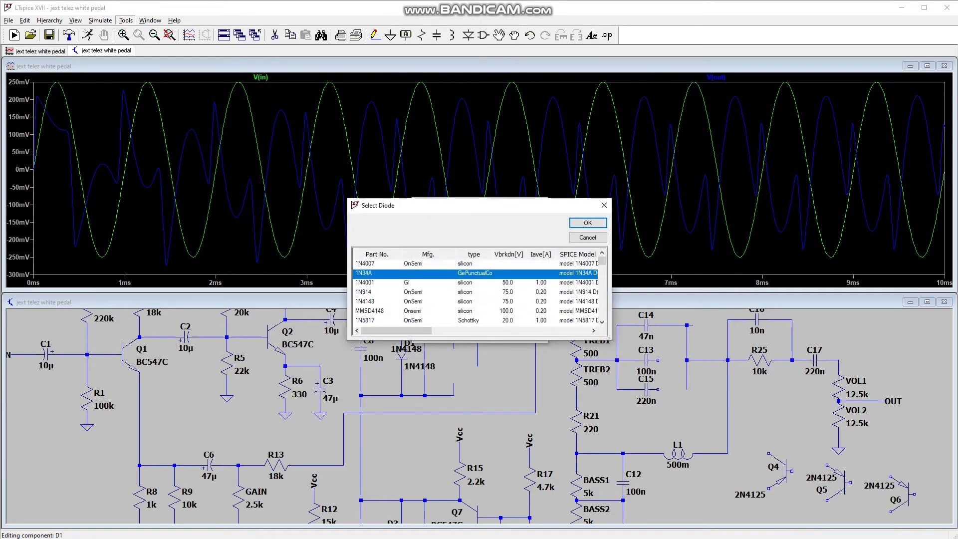
left_click(588, 223)
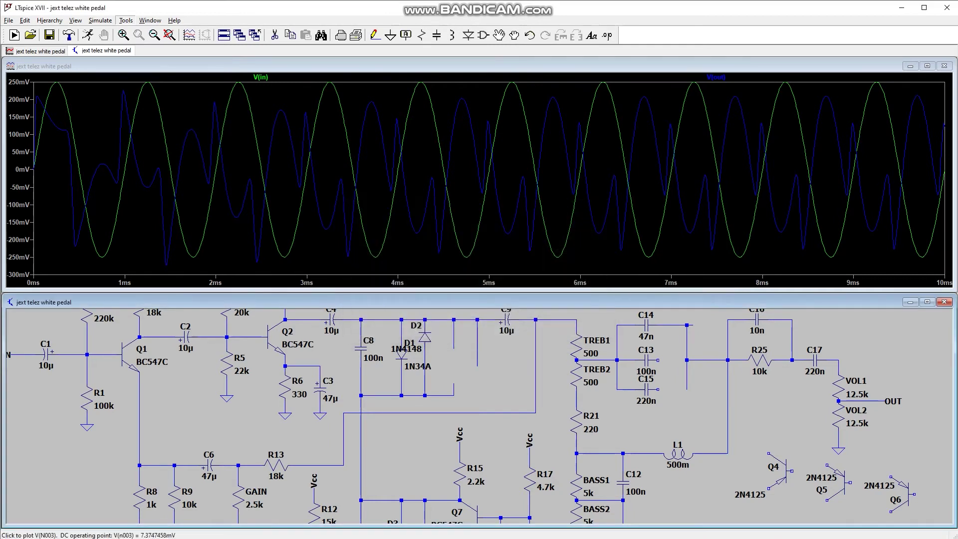
- Change diode D2 to the 1N34A germanium model
right_click(401, 511)
left_click(517, 254)
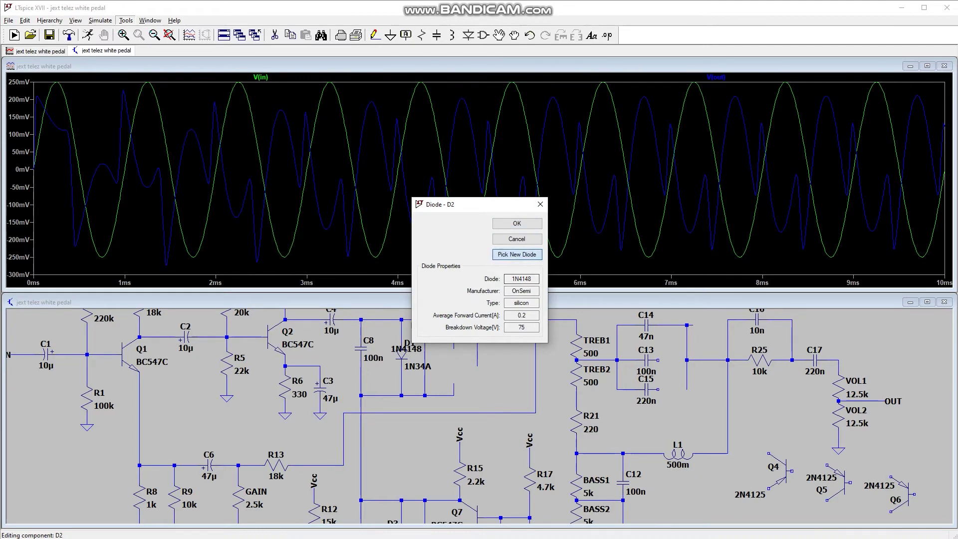
left_click(364, 272)
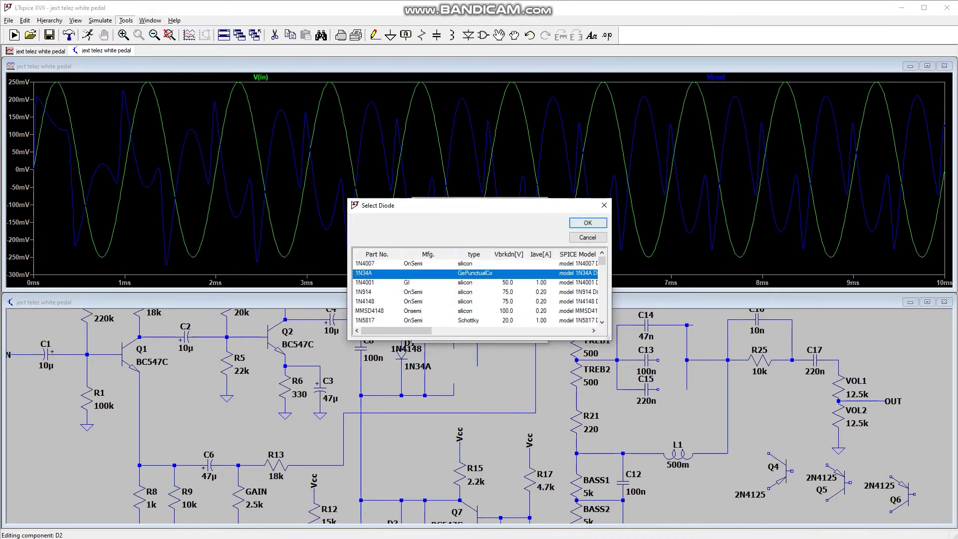
left_click(588, 223)
- Select the 1N34A germanium model for diode D3
left_click_drag(406, 515, 407, 464)
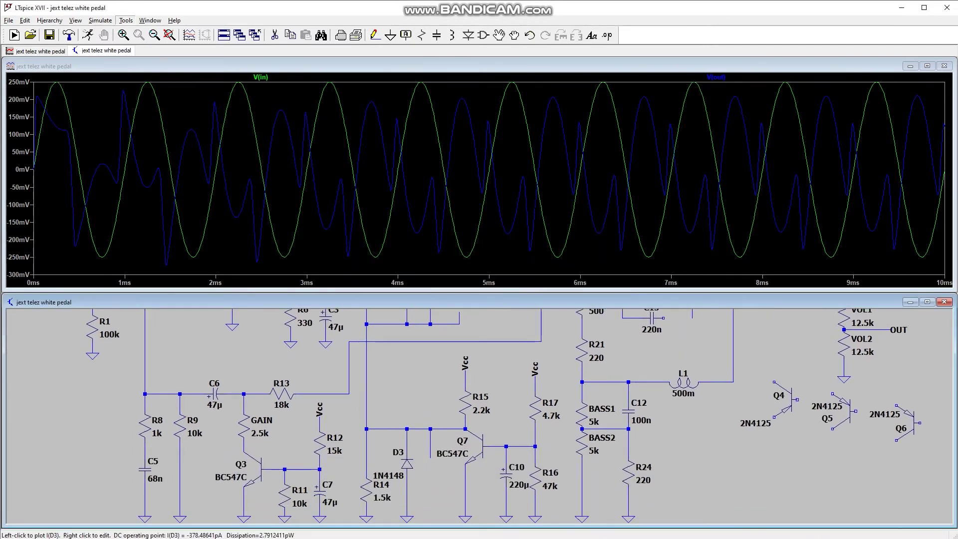
right_click(407, 464)
left_click(517, 254)
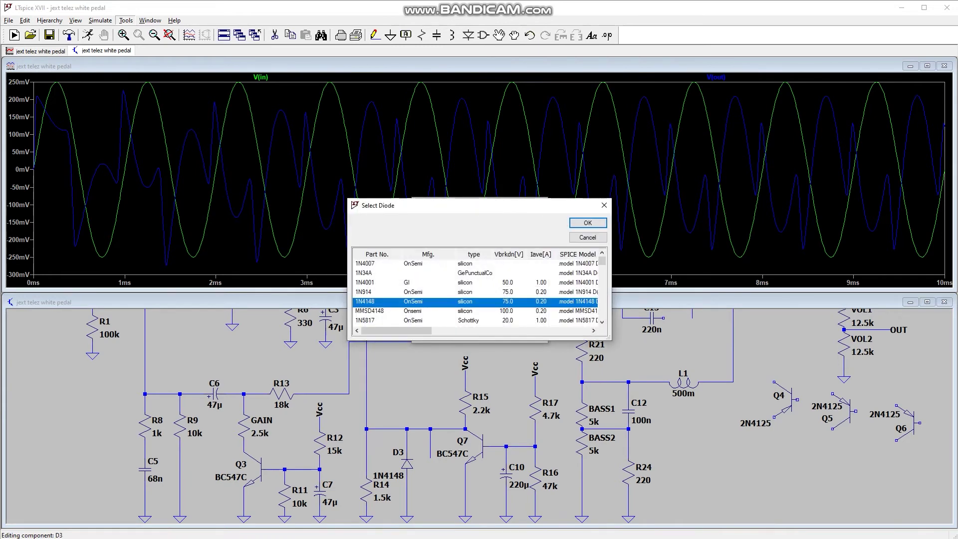
left_click(363, 263)
left_click(363, 273)
- Confirm 1N34A for D3 and re-run the transient simulation with germanium diodes
key("Return")
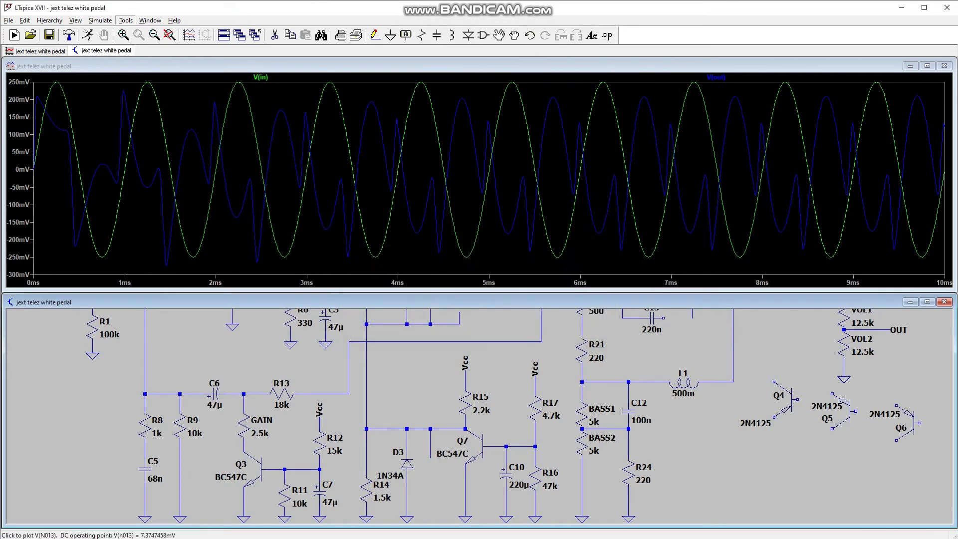
left_click_drag(399, 439, 426, 514)
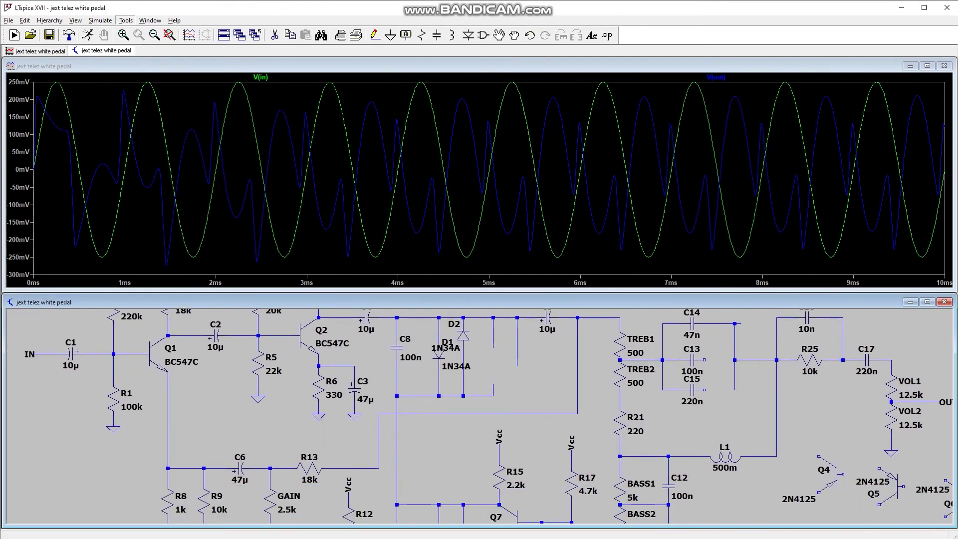
left_click(101, 20)
left_click(102, 28)
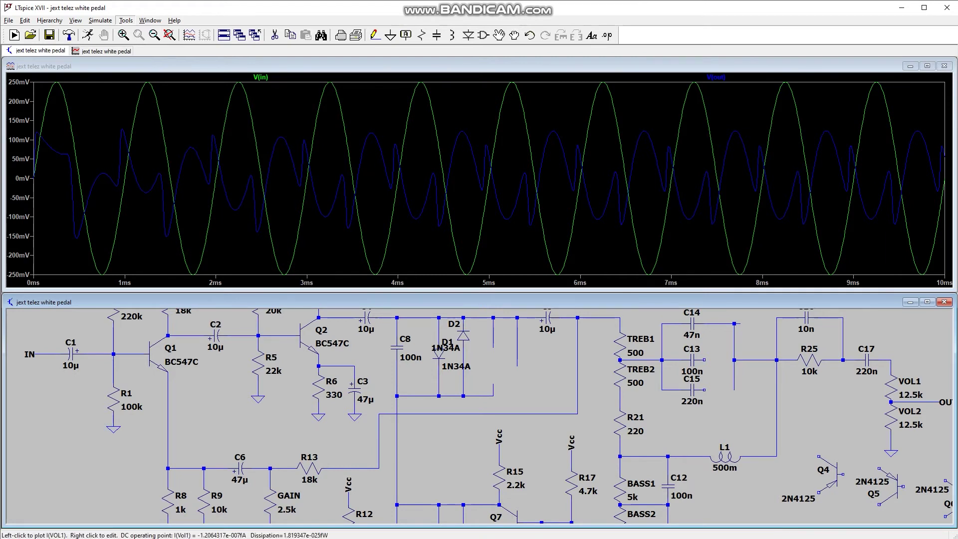
right_click(891, 388)
- Set VOL1's resistance to 1 and VOL2's resistance to 25k
type("1")
key("Return")
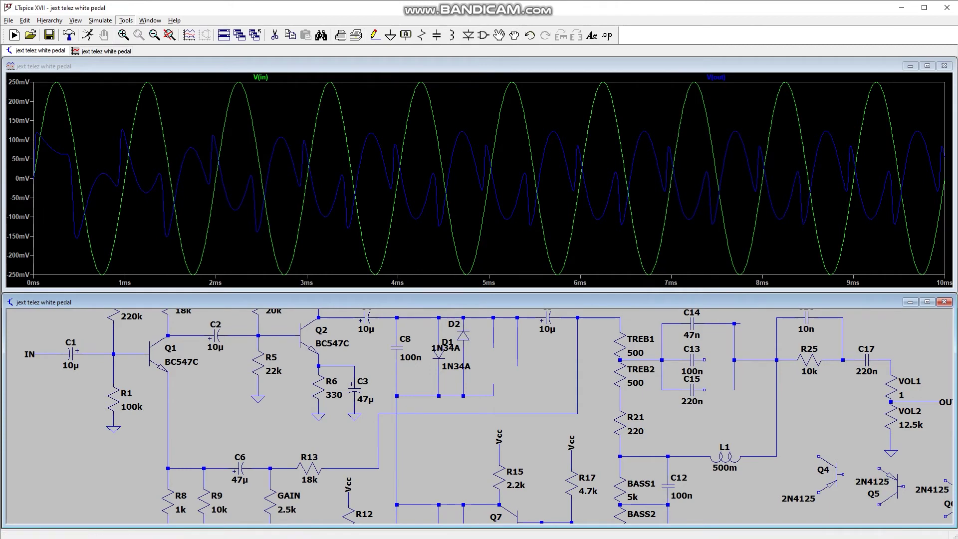
right_click(891, 419)
type("2")
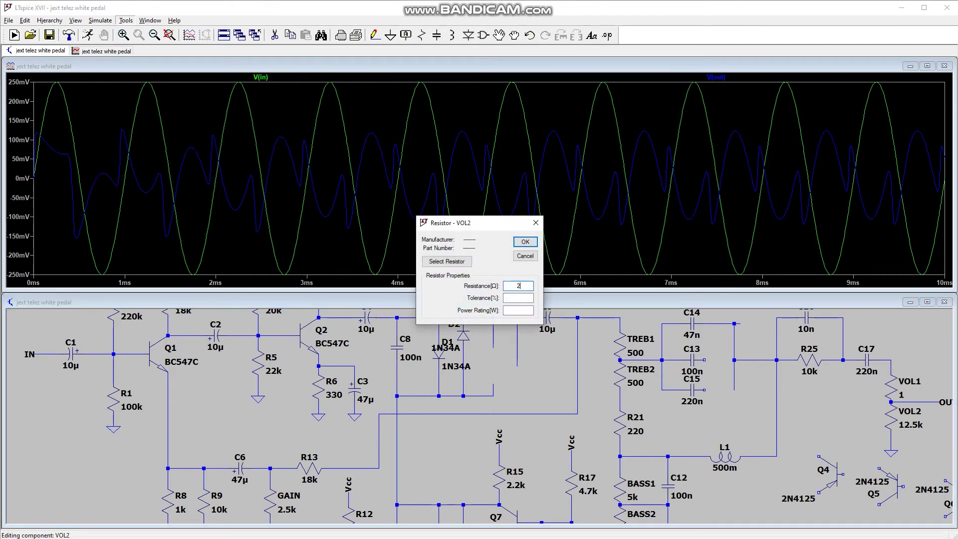
type("5k")
key("Return")
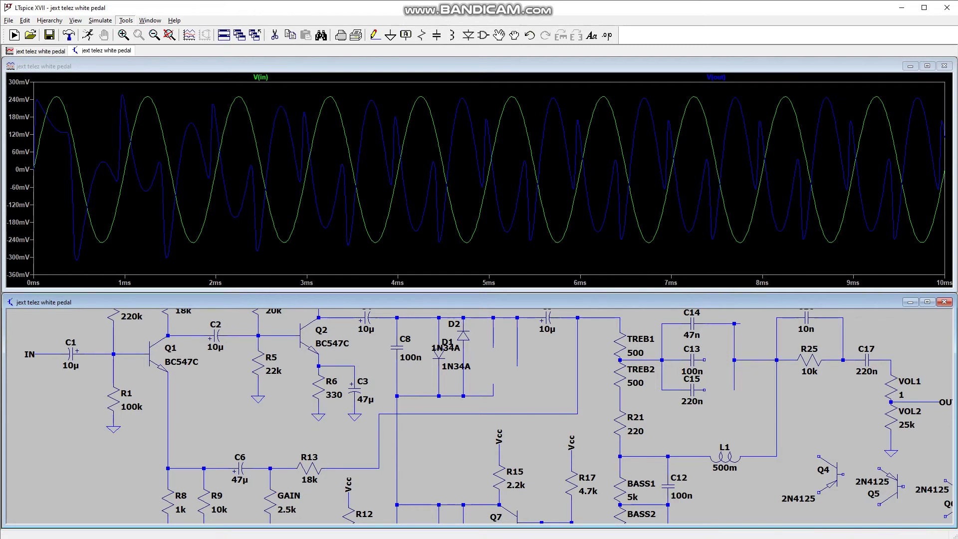
- Delete diode D3 from the schematic
scroll(479, 414, "down", 3)
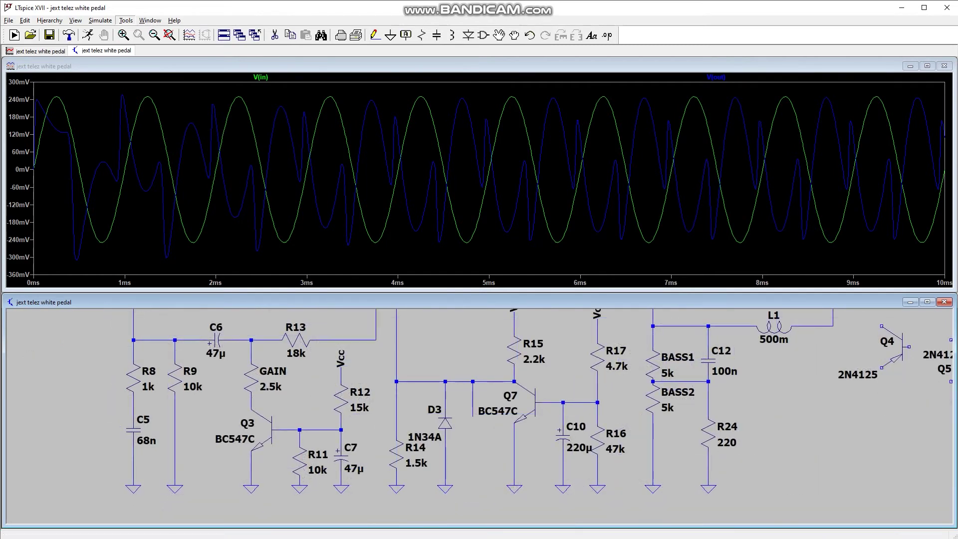
left_click(445, 423)
scroll(810, 426, "down", 4)
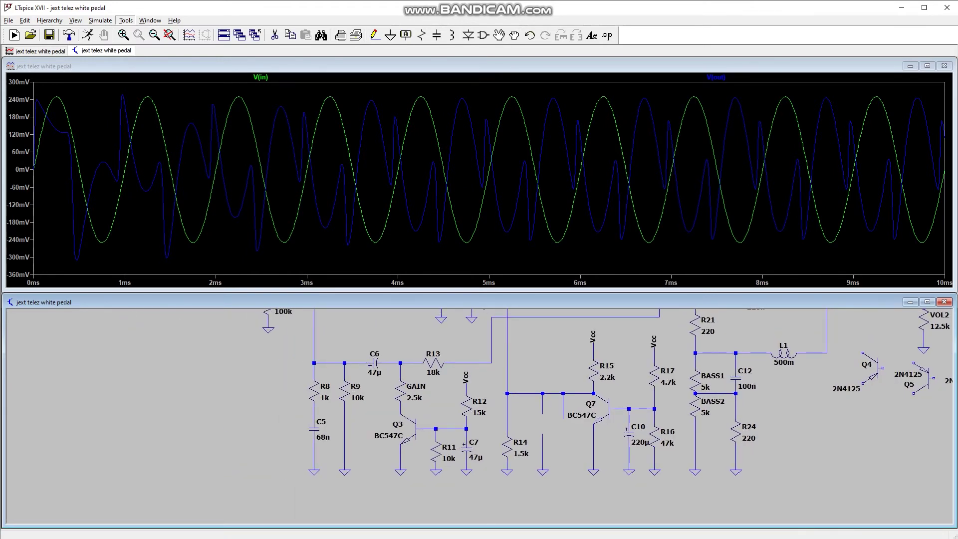
scroll(479, 416, "down", 2)
scroll(479, 417, "up", 2)
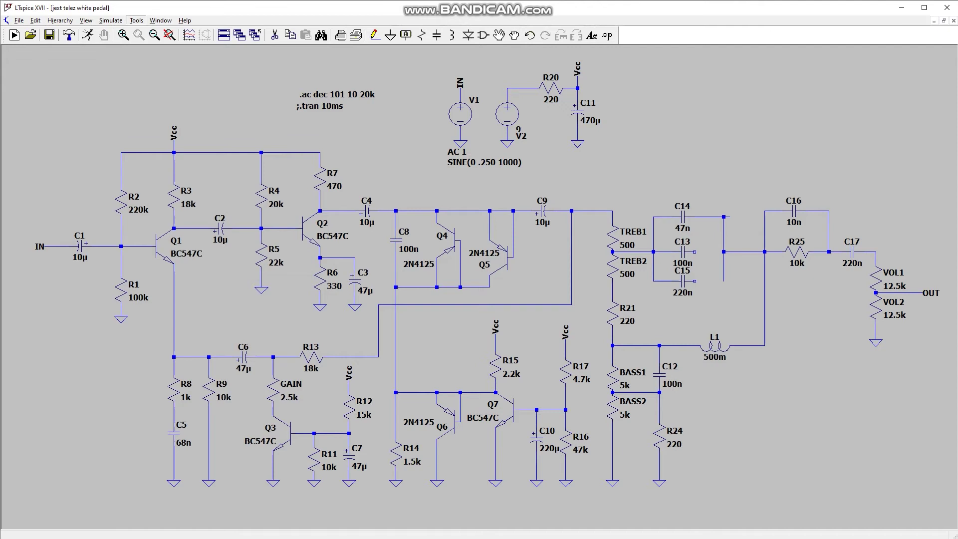
- Run the .ac dec 101 10 20k sweep and plot the OUT node response
key("alt+s")
key("r")
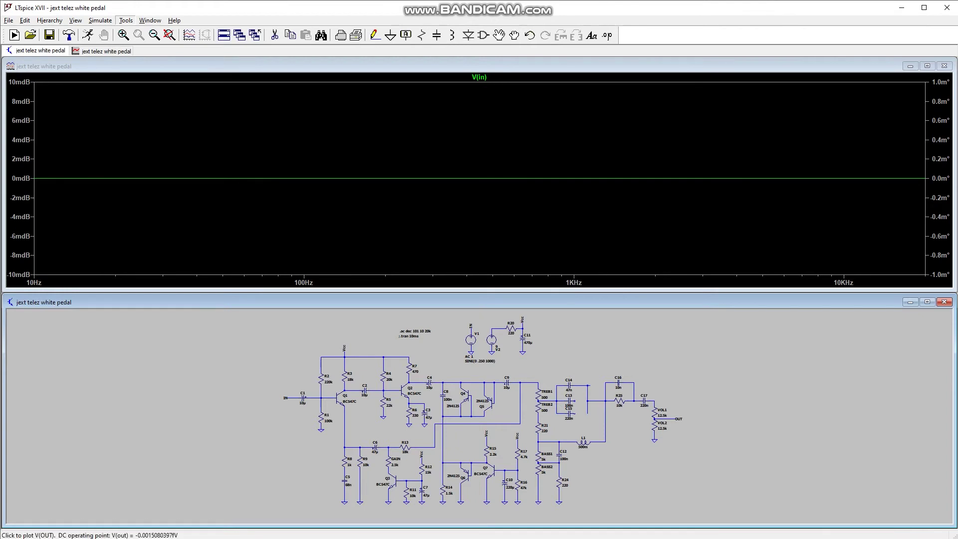
left_click(679, 419)
- Turn off the phase trace on the right axis, leaving only V(out)'s dB gain curve
right_click(942, 175)
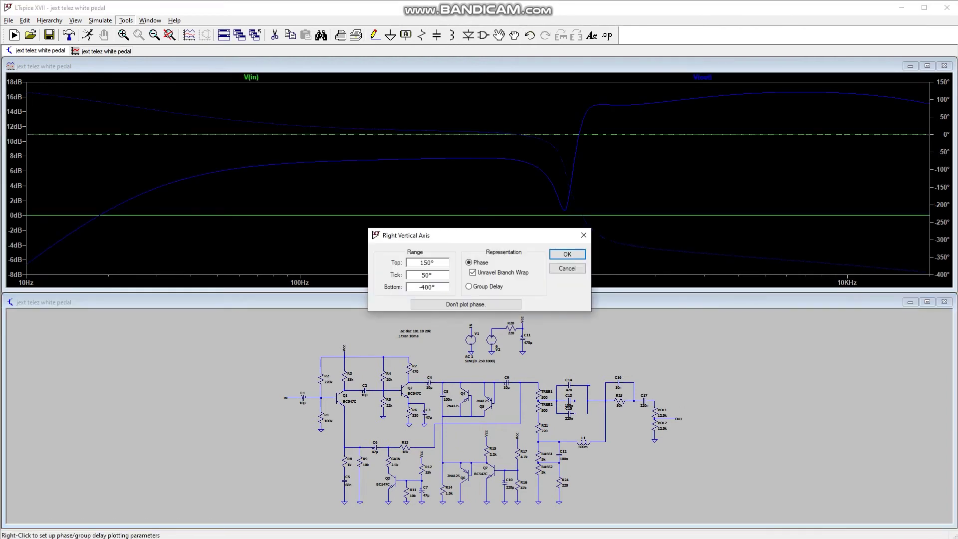
left_click(466, 304)
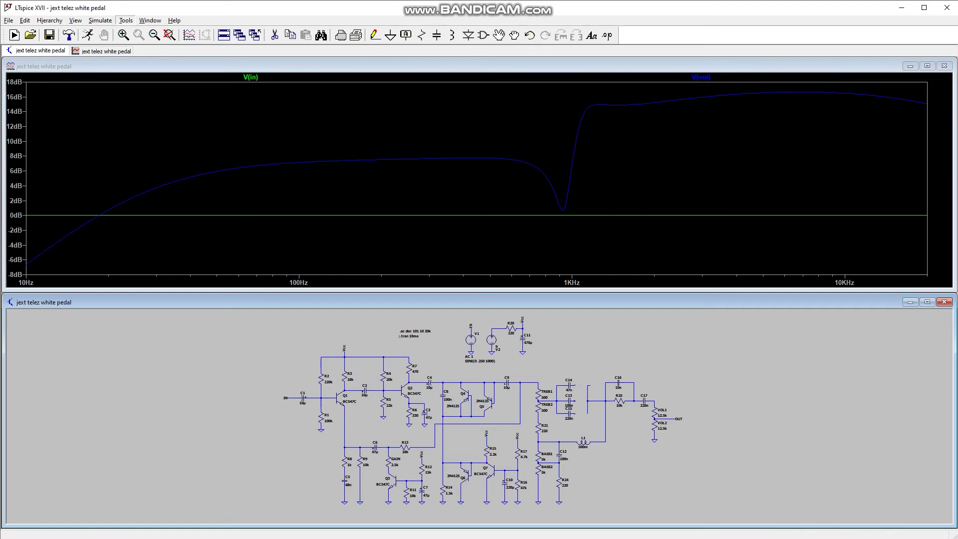
- Rerun the AC simulation of the pedal circuit
scroll(558, 403, "up", 4)
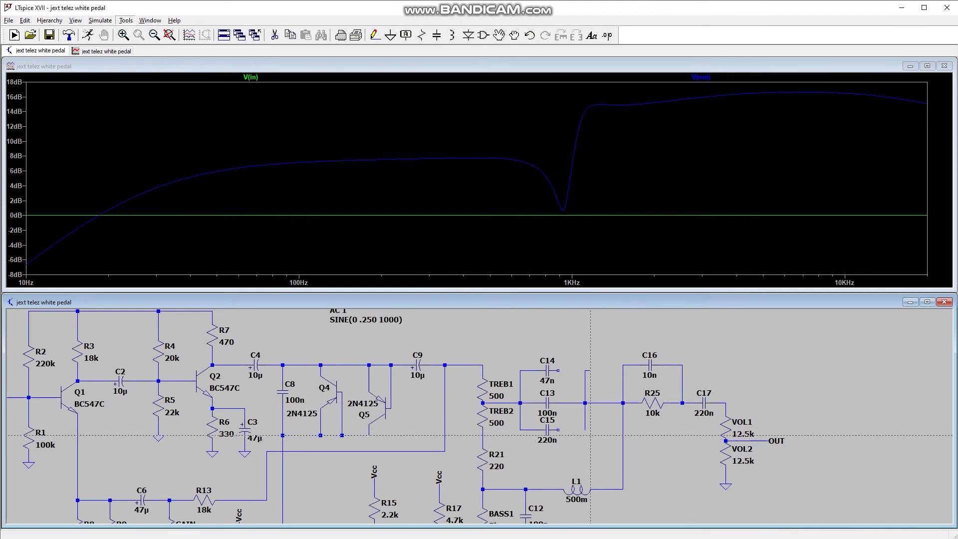
key("alt+s")
key("Return")
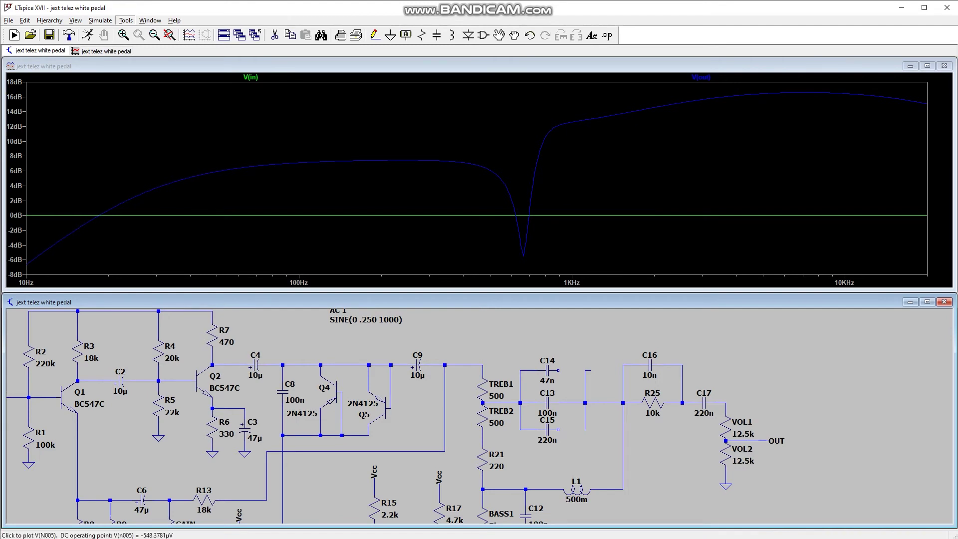
- Replace C13's junction wire with a wire from C15 and rerun the simulation
key("ctrl+z")
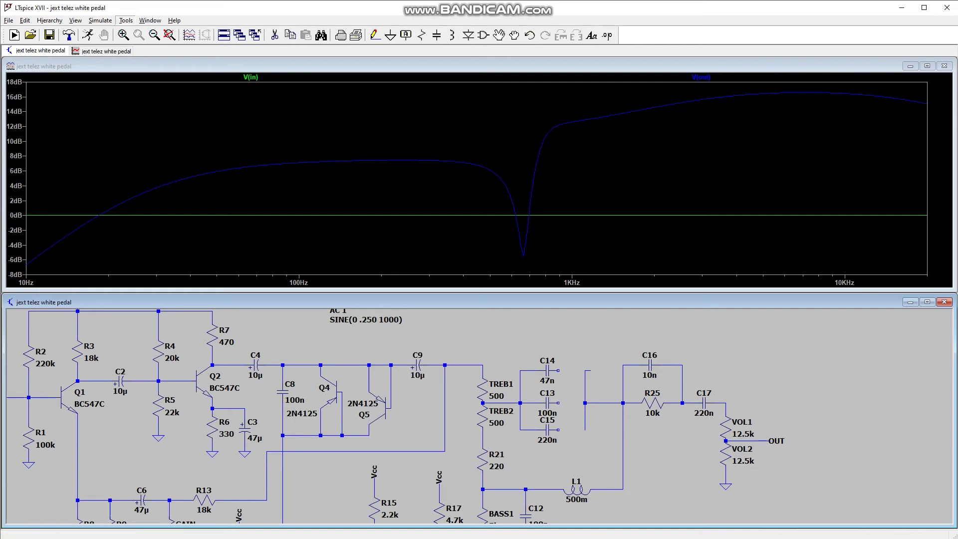
key("F3")
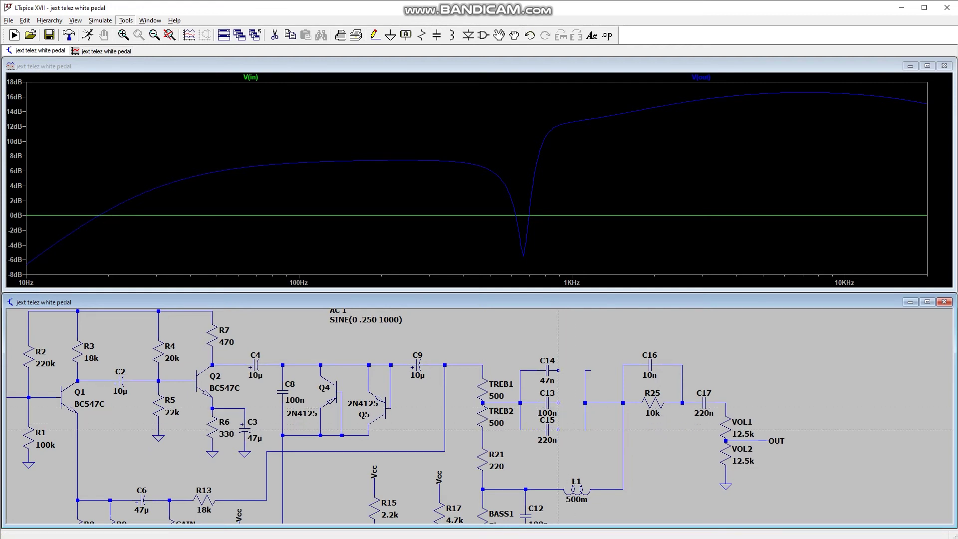
left_click(558, 430)
left_click(585, 429)
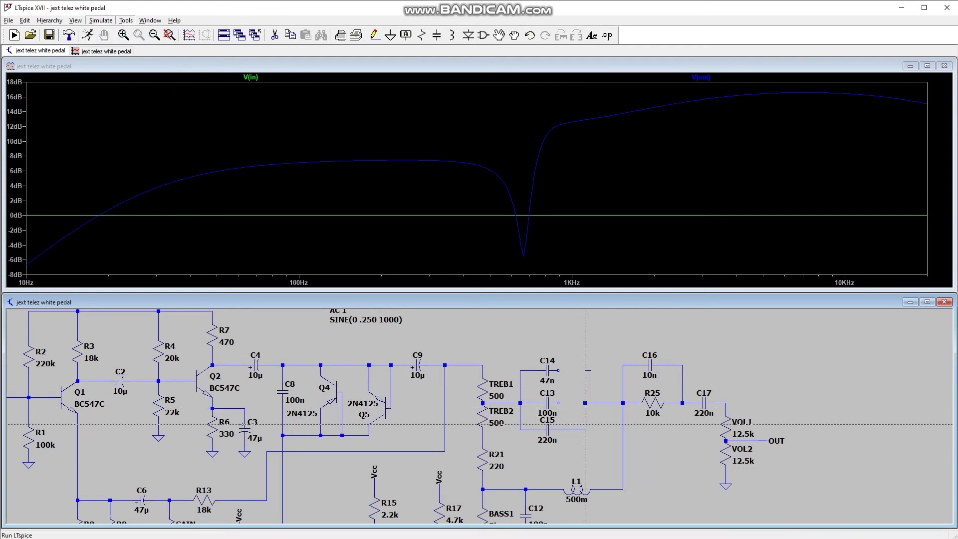
left_click(14, 35)
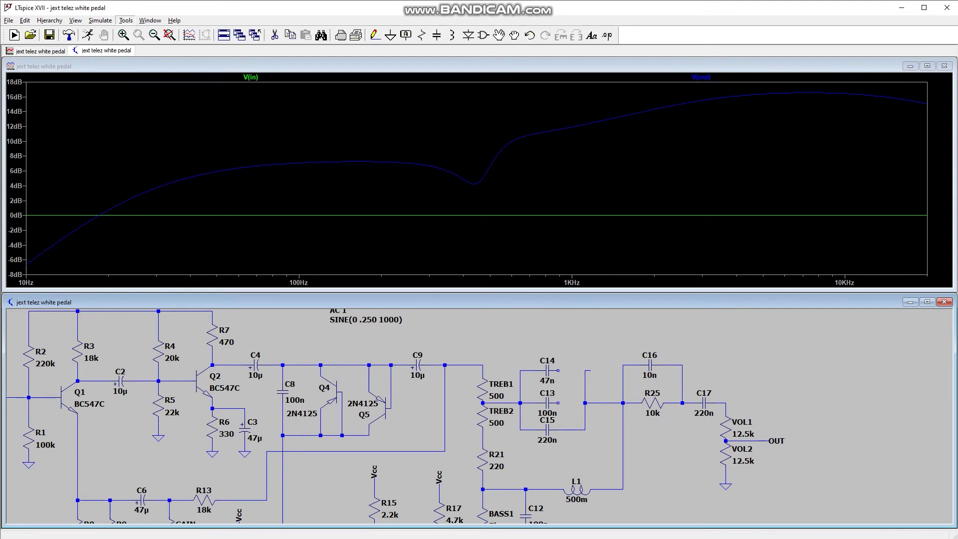
- Reconnect C13 to the junction and delete C15's connecting wire
key("F3")
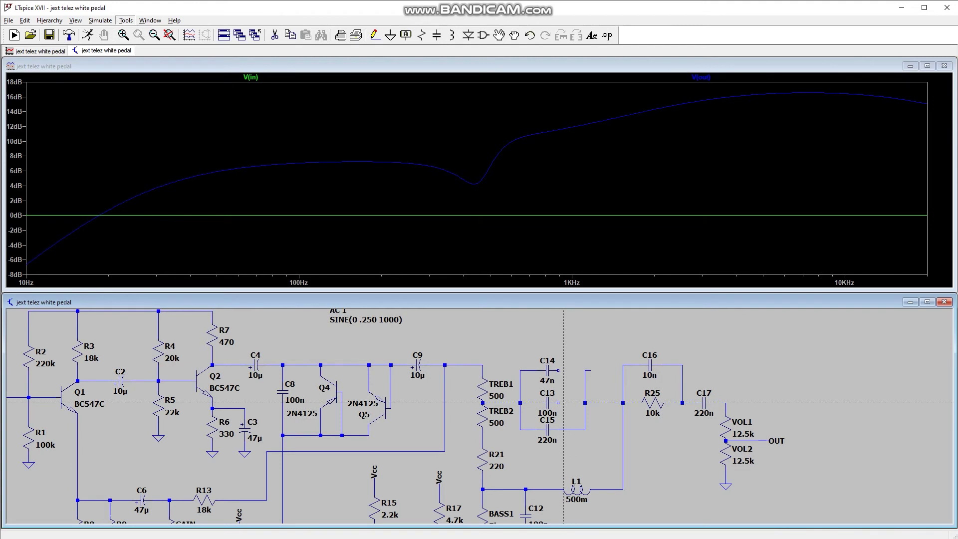
left_click(558, 403)
left_click(585, 403)
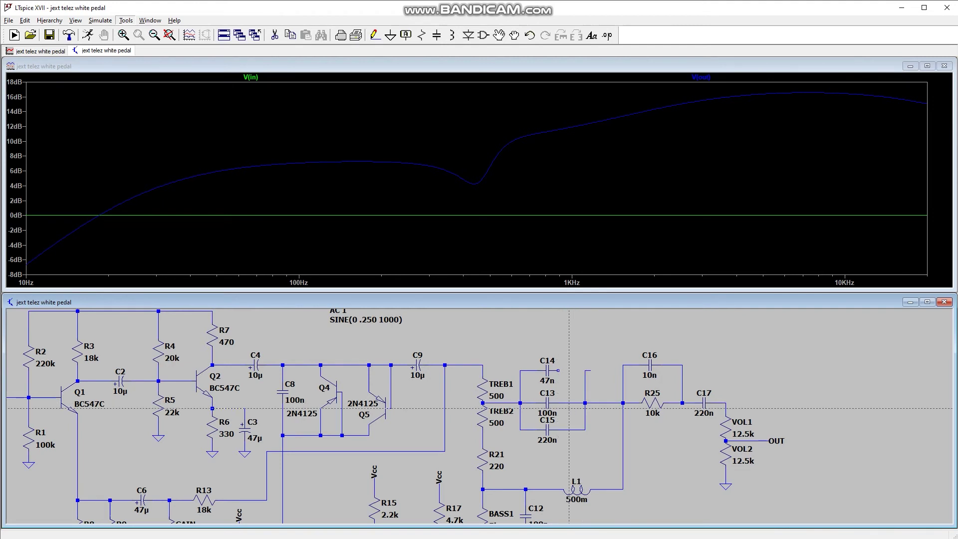
left_click(520, 429)
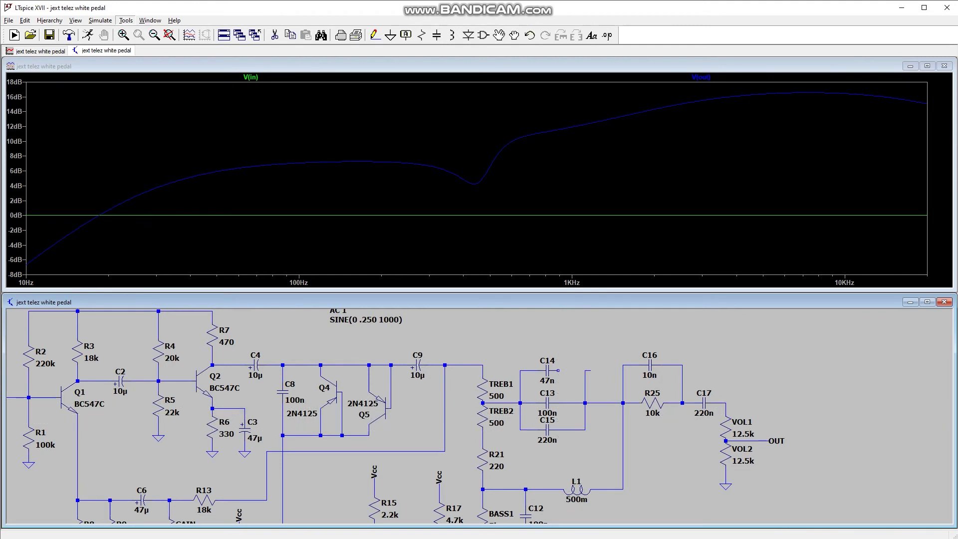
key("F9")
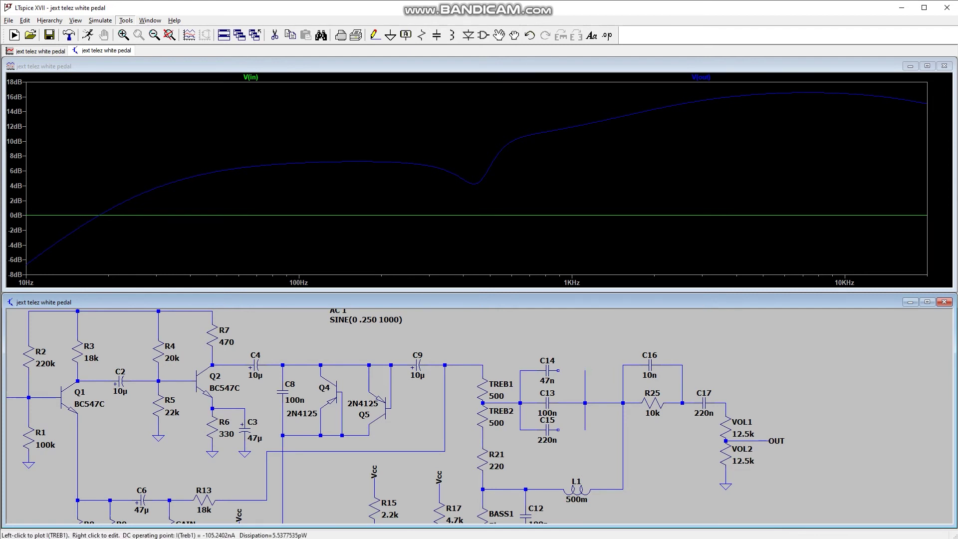
- Set TREB1 to 1 and TREB2 to 1k, then run the simulation
right_click(482, 387)
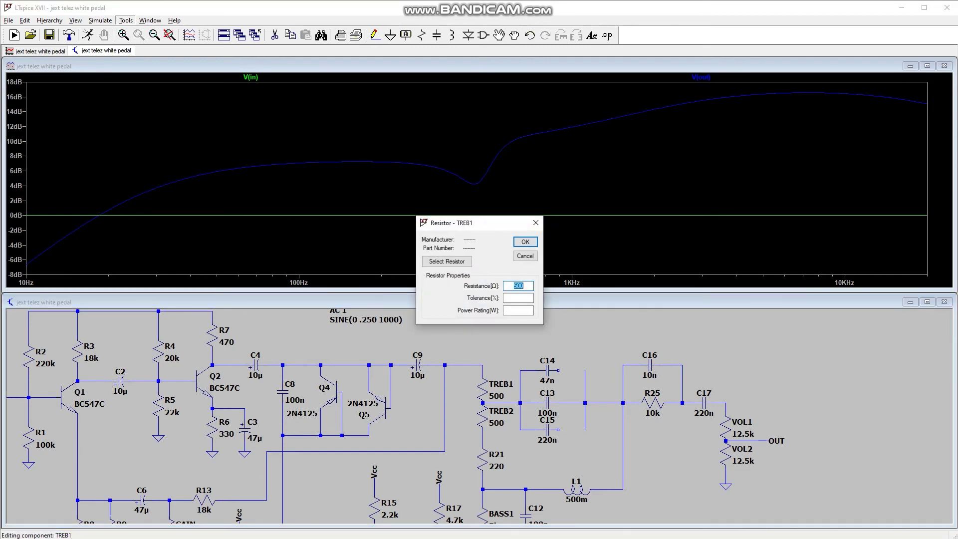
type("1")
key("Return")
right_click(482, 416)
type("1k")
key("Return")
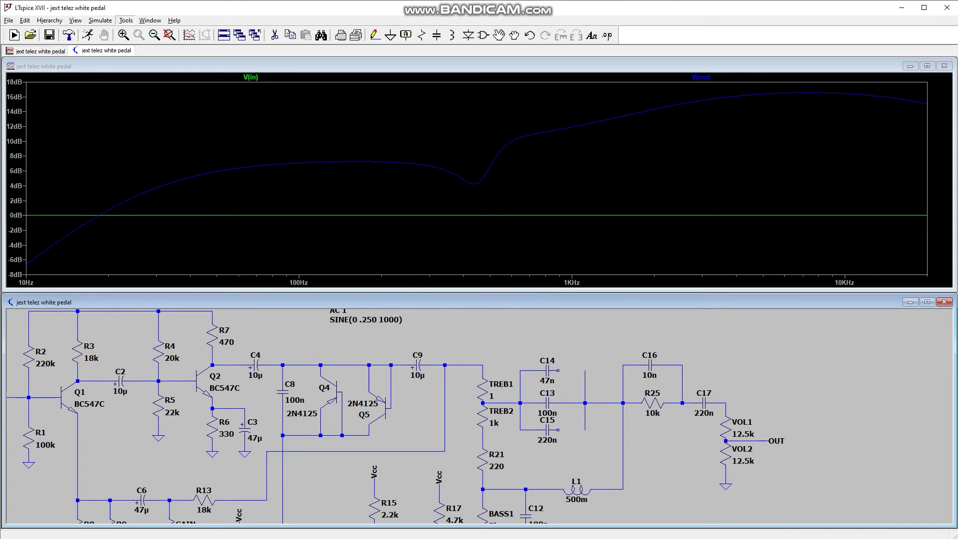
key("alt+s")
key("r")
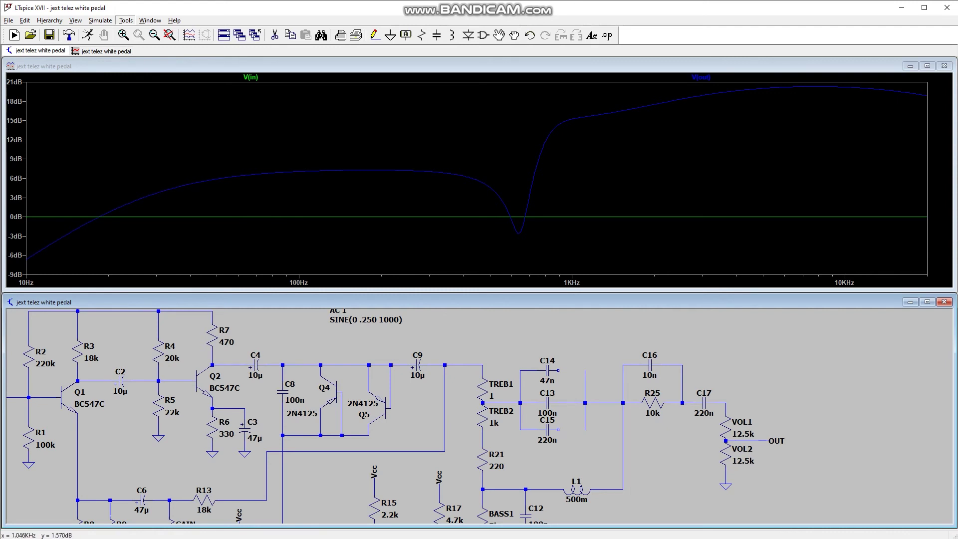
- Reverse the treble pot to TREB1 = 1k and TREB2 = 1, then rerun
right_click(482, 417)
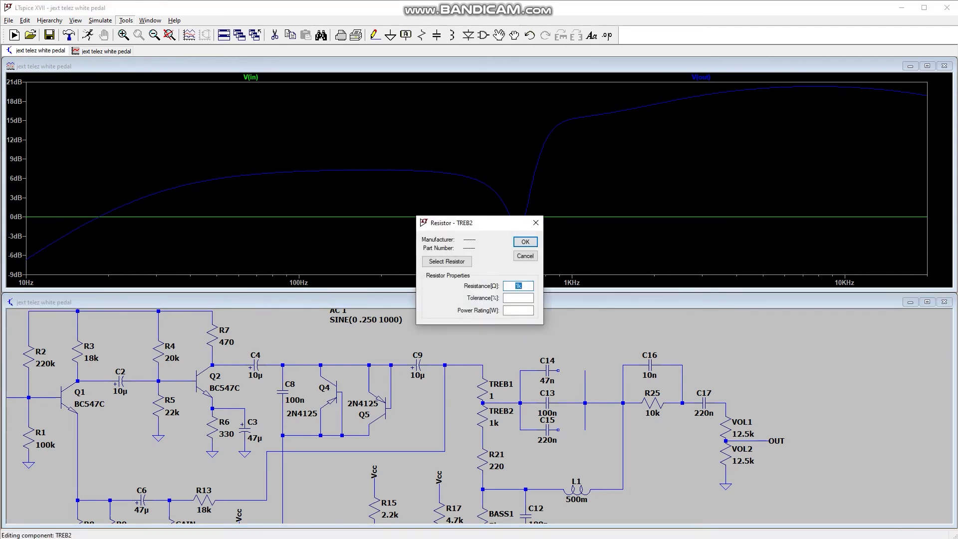
type("1")
key("Return")
right_click(482, 387)
type("1k")
key("Return")
key("alt+s")
key("Return")
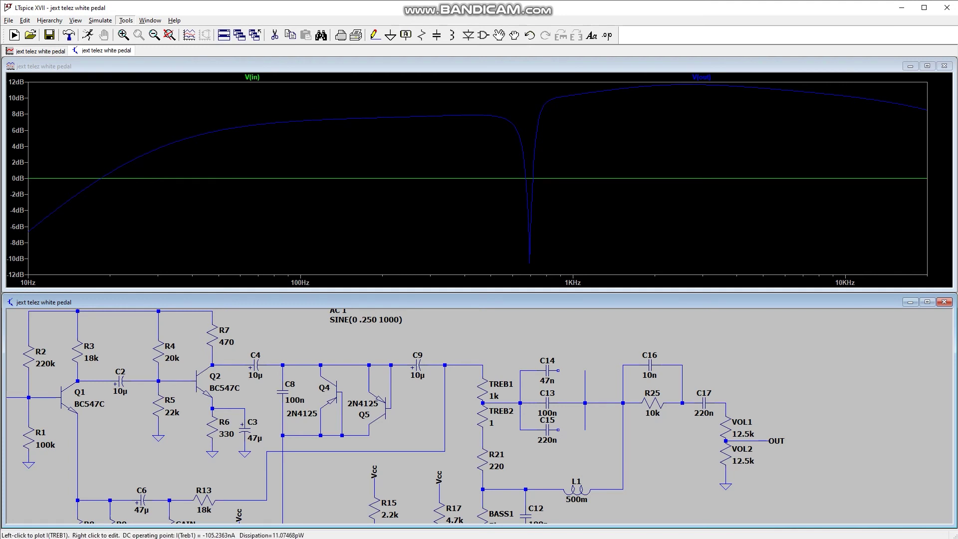
- Reset both TREB1 and TREB2 to 500
right_click(483, 387)
type("500")
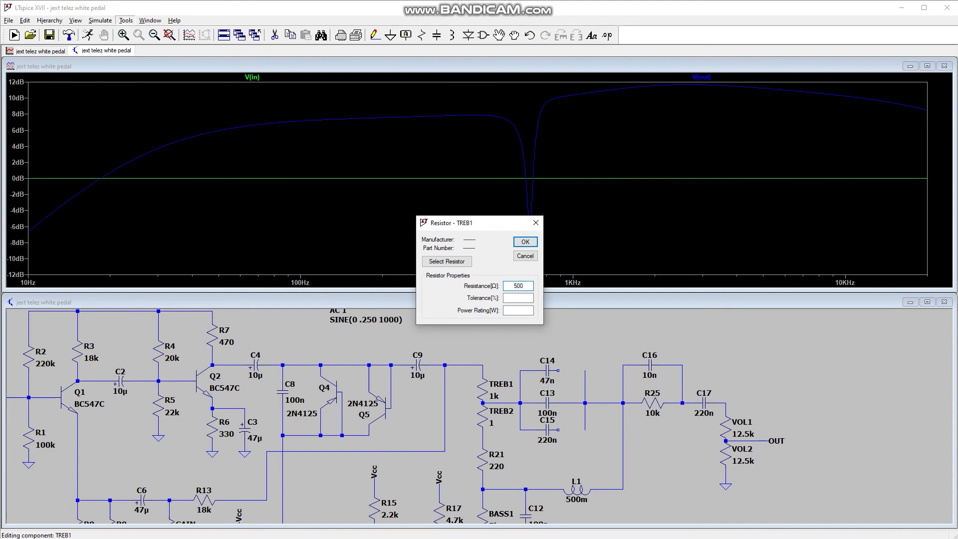
key("Return")
right_click(482, 417)
type("500")
key("Return")
- Set BASS1 to 1 and BASS2 to 10k, then run the simulation
left_click_drag(482, 522, 480, 412)
right_click(481, 412)
type("1")
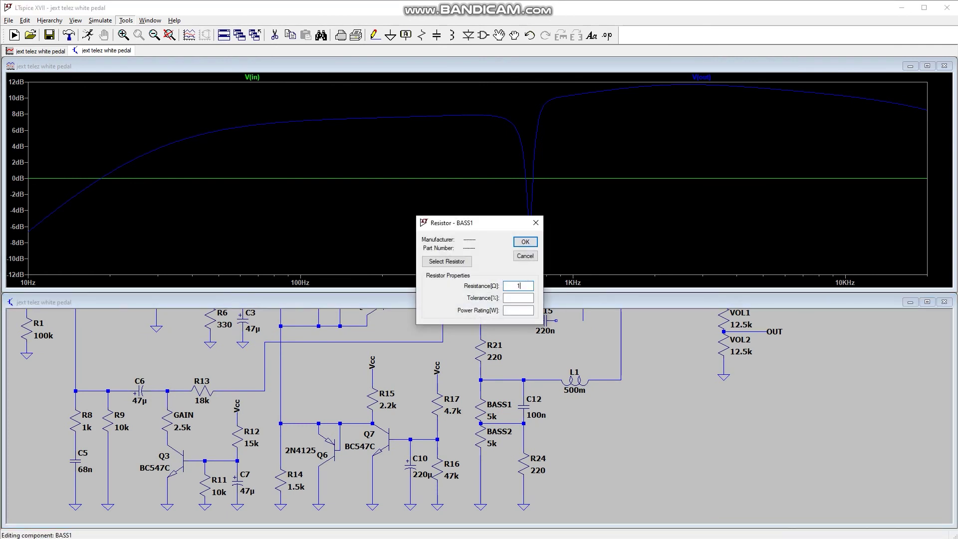
key("Return")
right_click(481, 439)
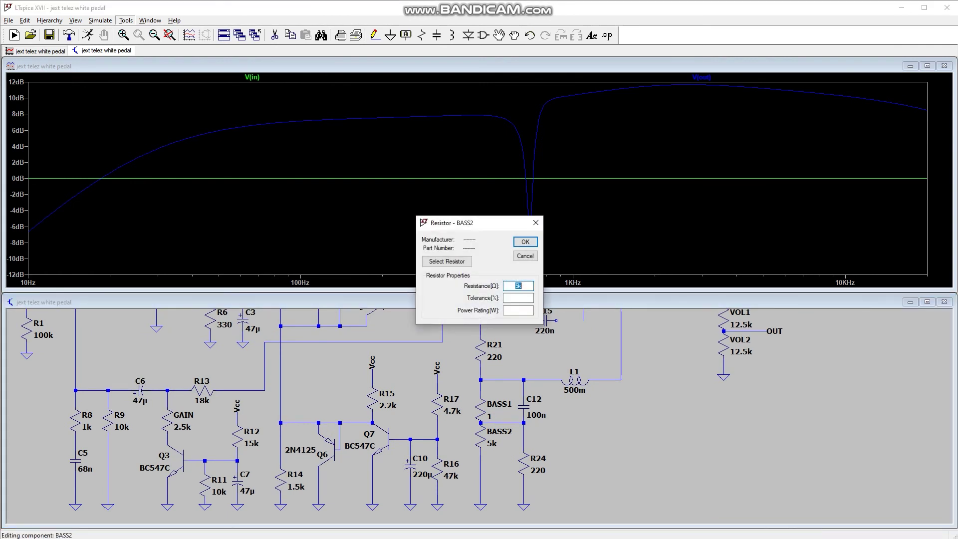
type("10k")
key("Return")
left_click(100, 20)
left_click(107, 32)
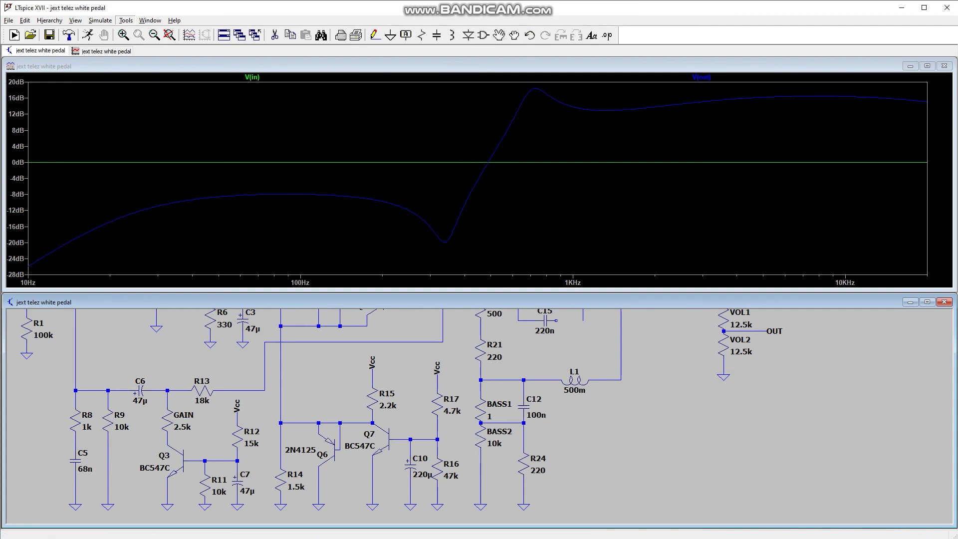
- Reverse the bass pot to BASS1 = 10k and BASS2 = 1, then rerun
right_click(480, 412)
type("10k")
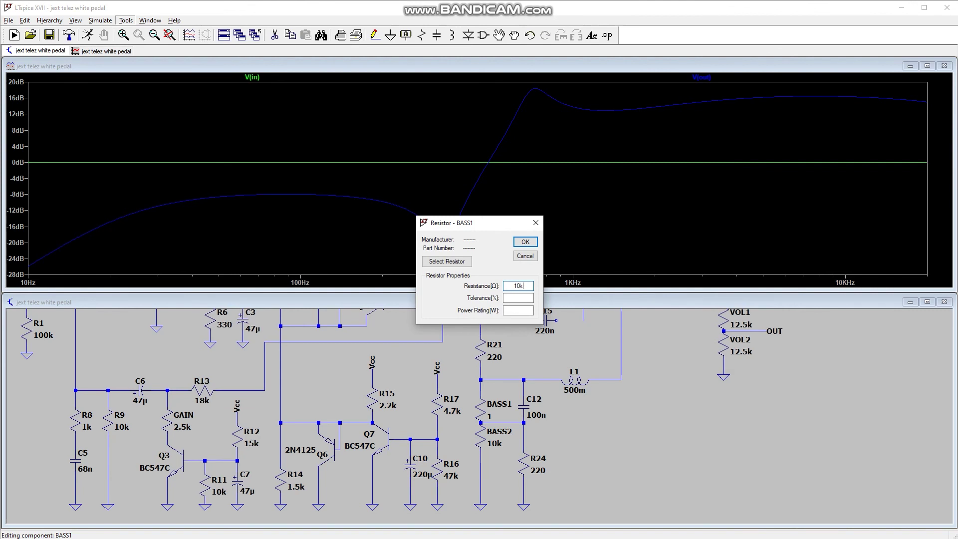
key("Return")
right_click(481, 437)
type("1")
key("Return")
key("alt+s")
key("Return")
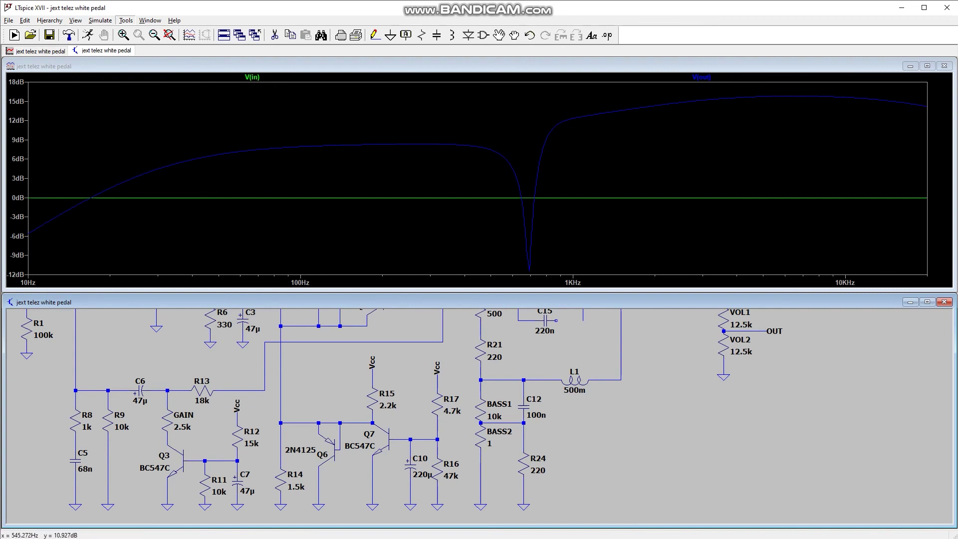
- Maximize the schematic window with Ctrl+F10 to show the whole pedal circuit
key("ctrl+F10")
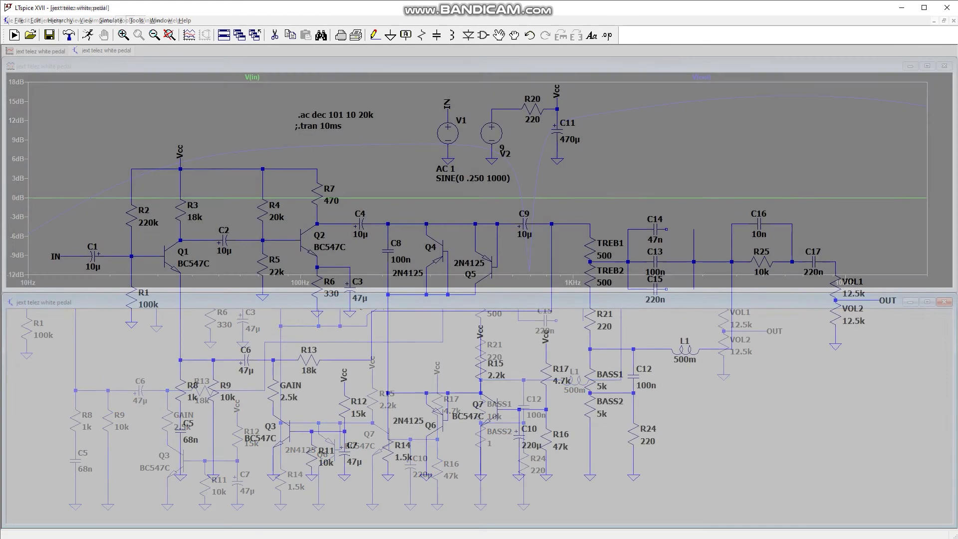